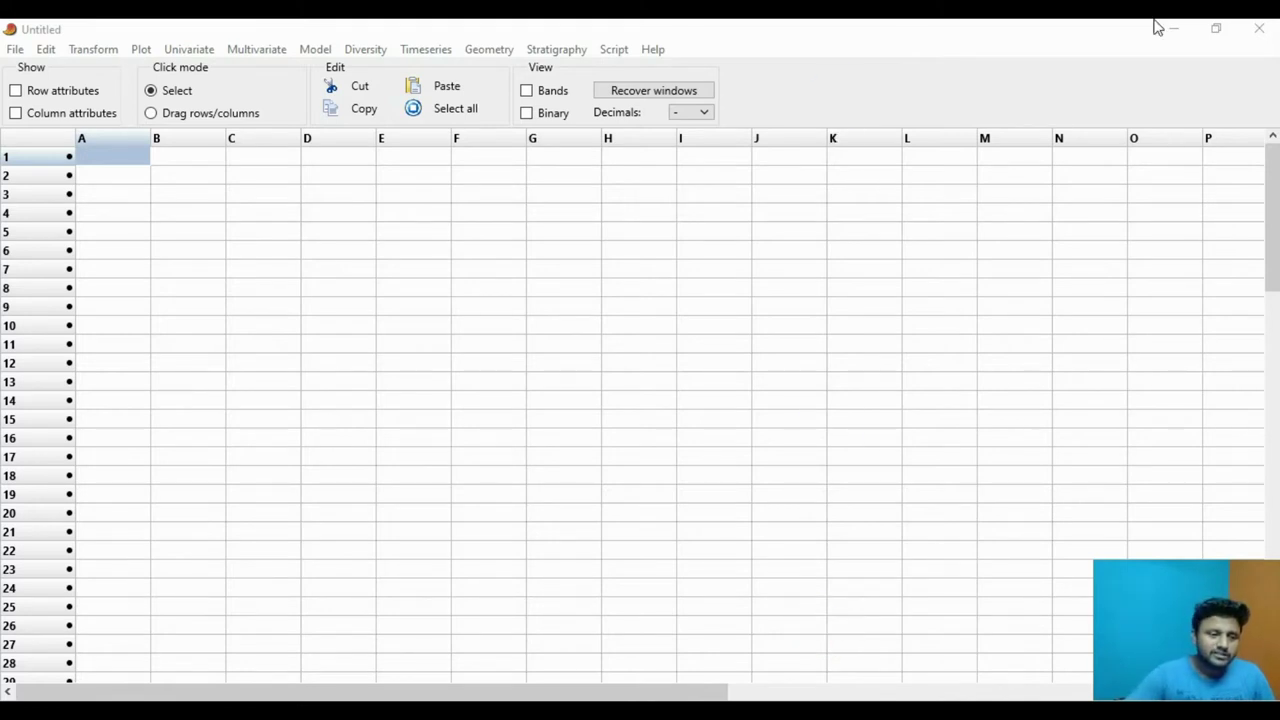
# - Show the column attribute rows and name the first two columns Sample A and Sample B
pyautogui.click(17, 114)
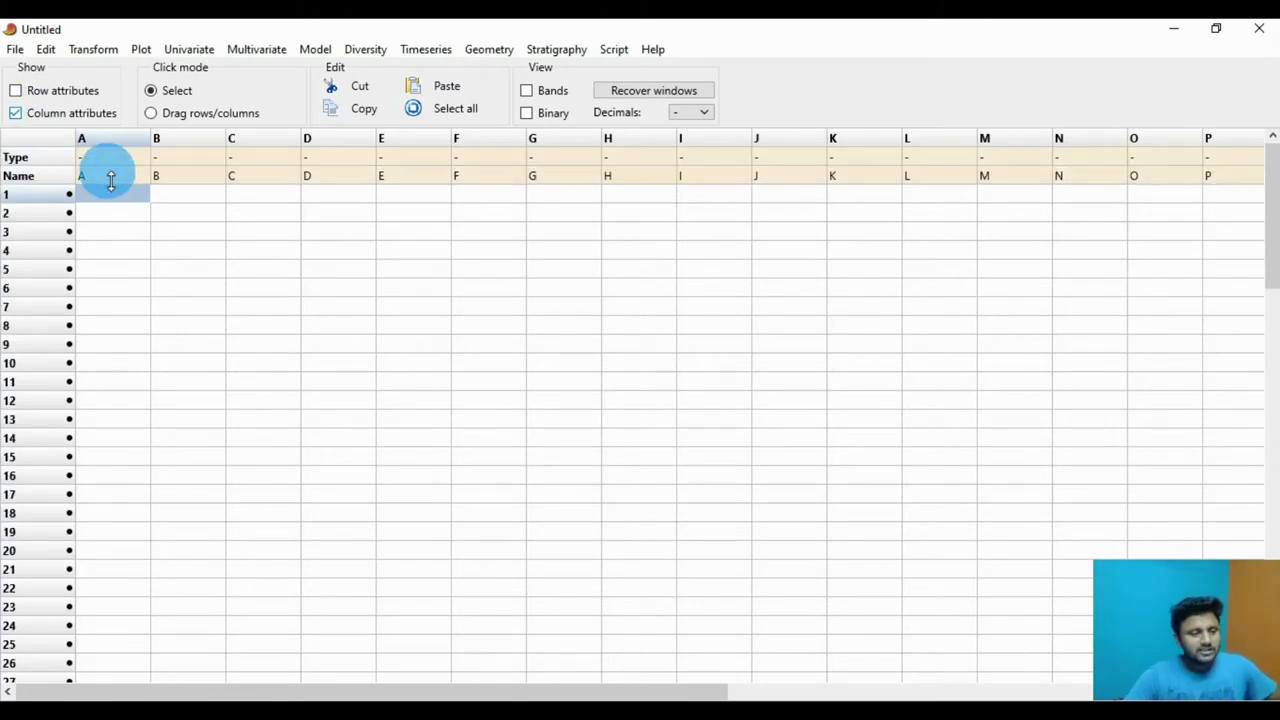
pyautogui.doubleClick(110, 181)
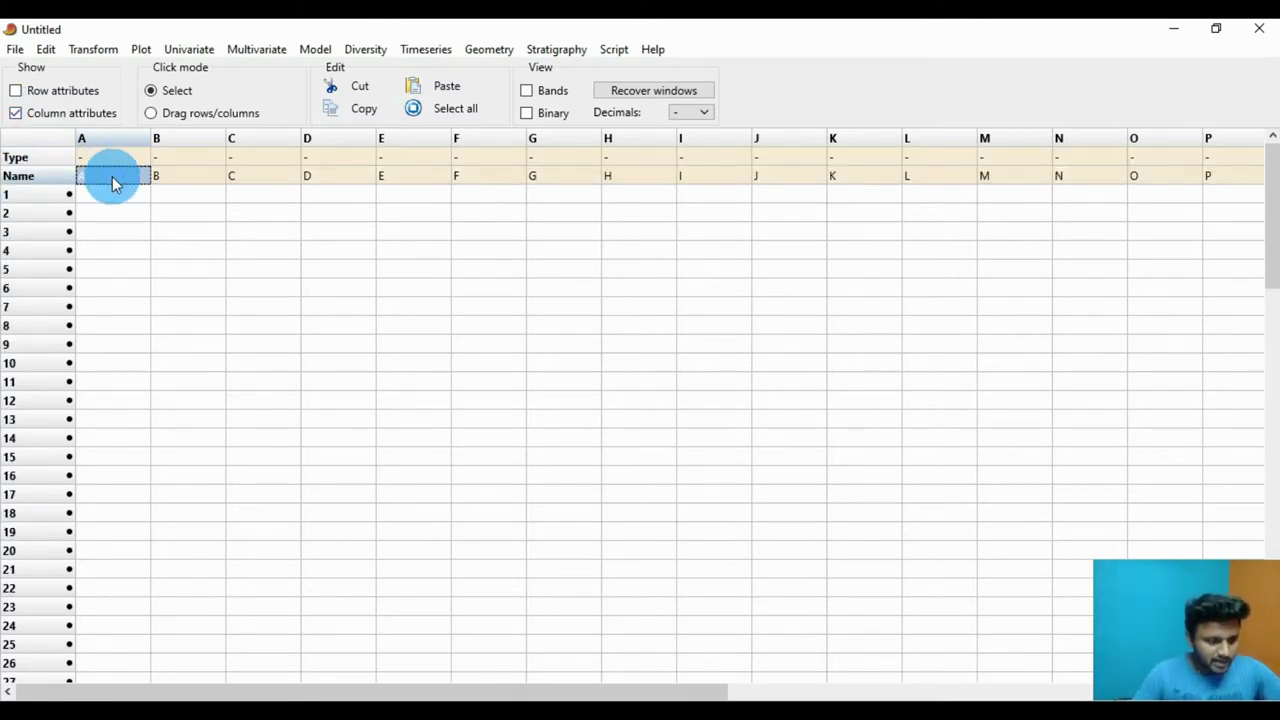
pyautogui.write('S')
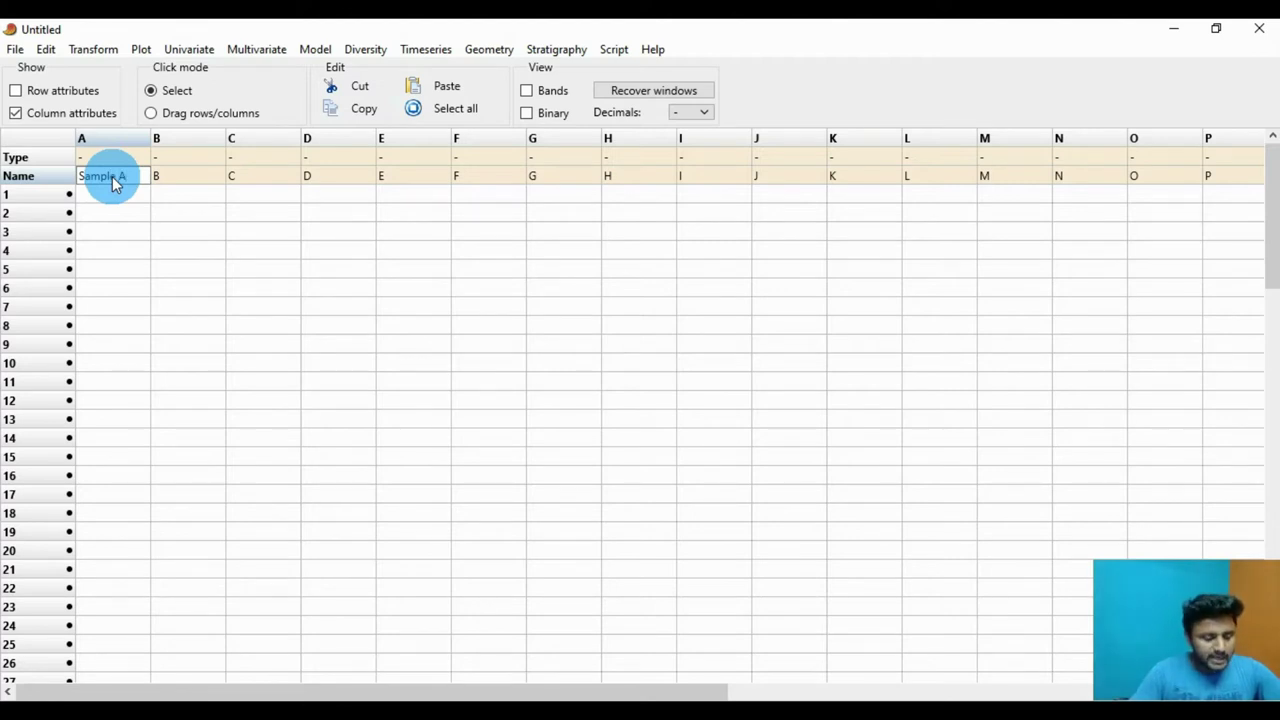
pyautogui.write('ample A')
pyautogui.press('Tab')
pyautogui.write('Sam')
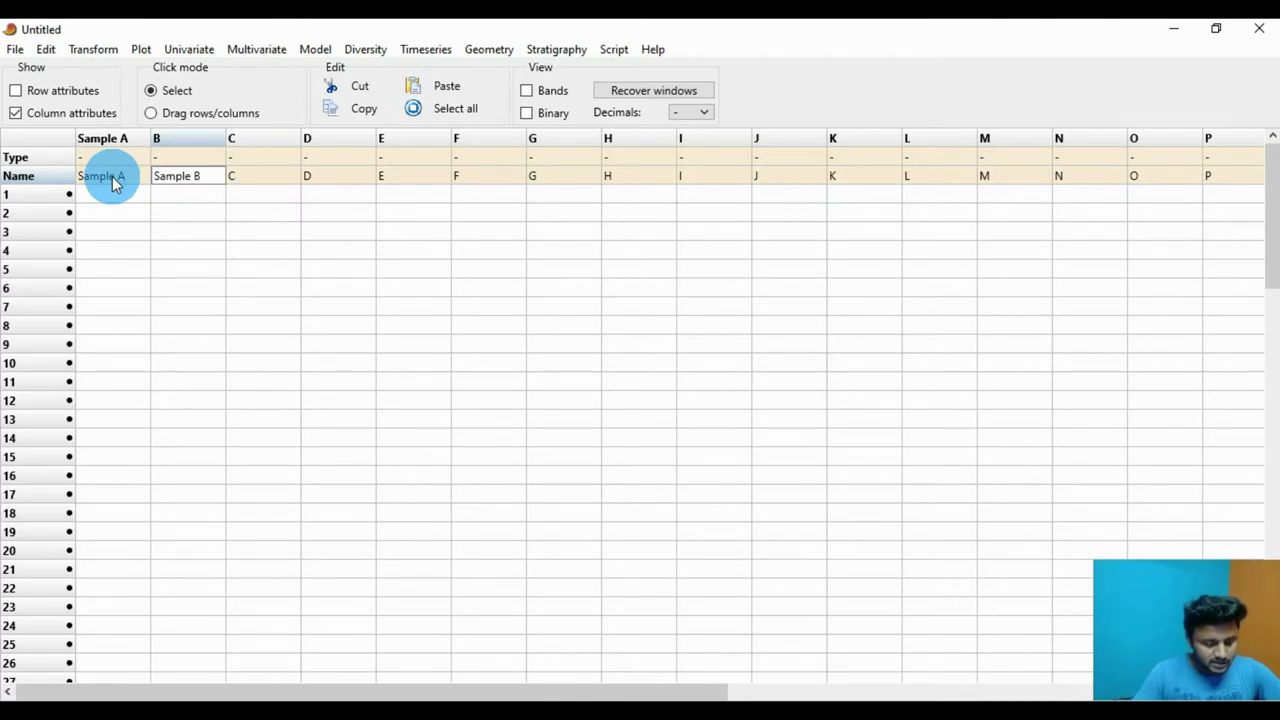
pyautogui.write('ple B')
pyautogui.press('Tab')
# - Name the next three columns Sample c, Sample D and Sample E, then hide the attribute rows
pyautogui.write('S')
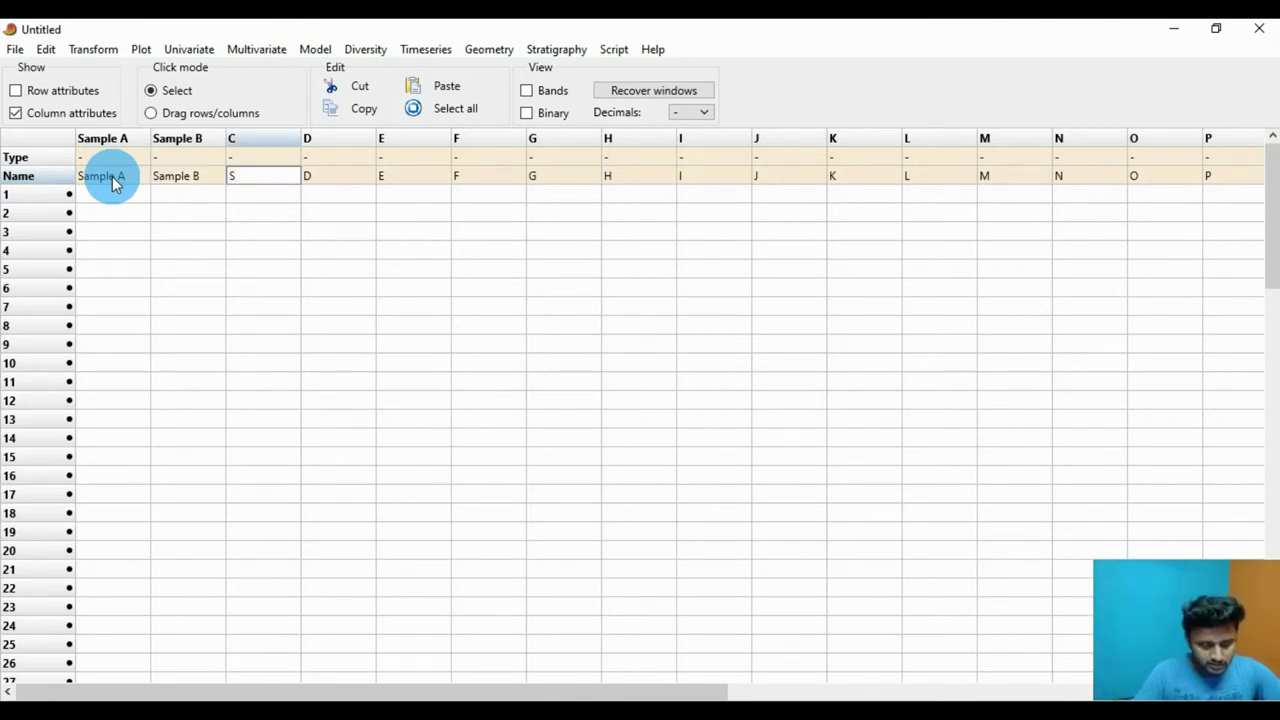
pyautogui.write('ample c')
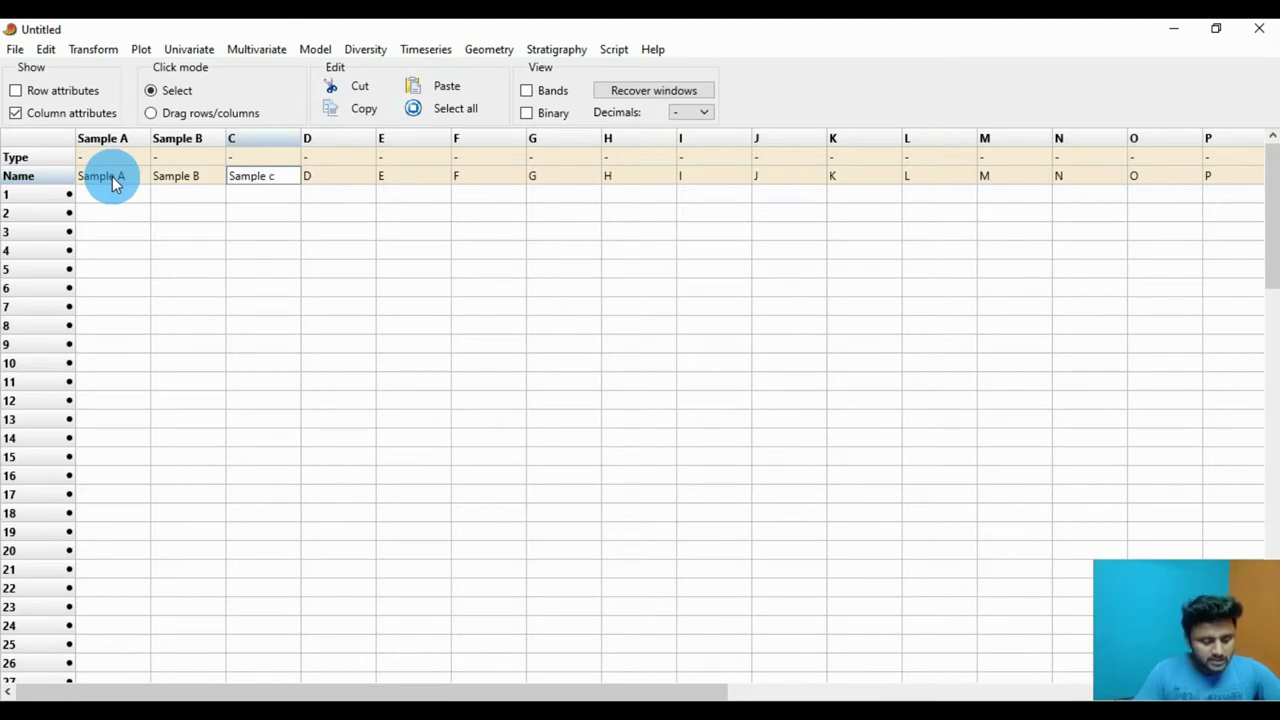
pyautogui.press('Tab')
pyautogui.write('S')
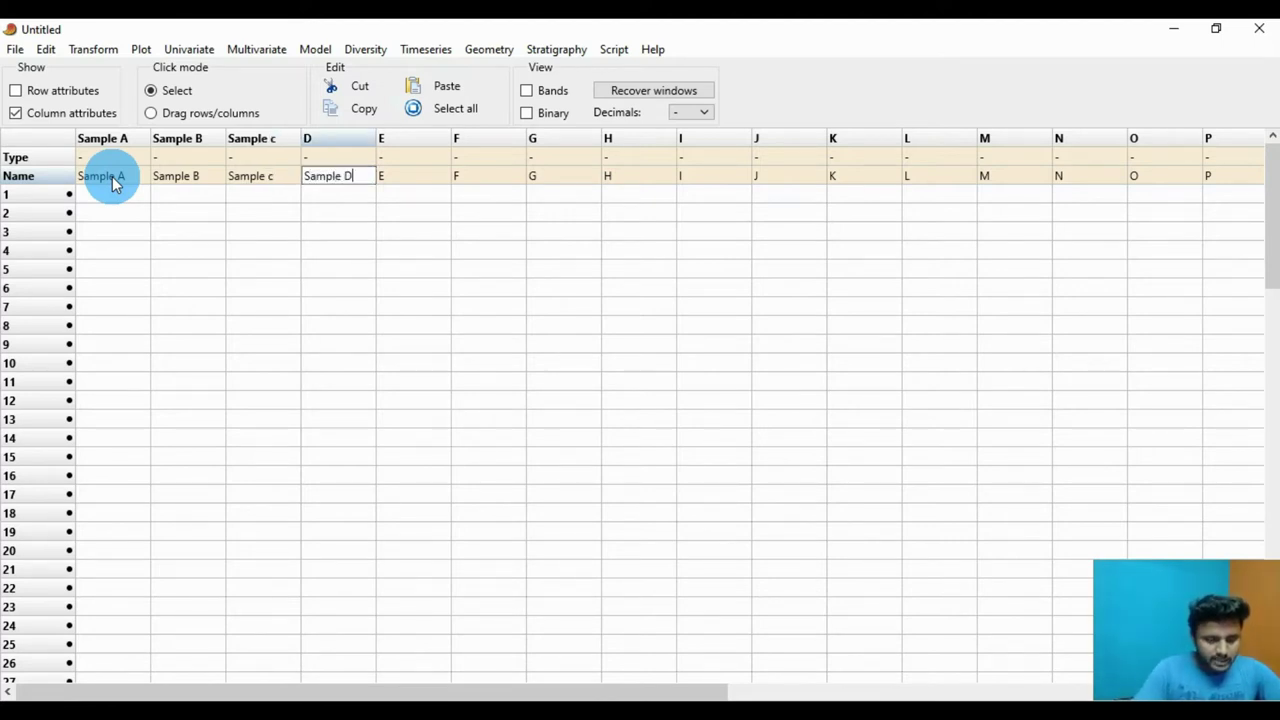
pyautogui.write('ample D')
pyautogui.press('Tab')
pyautogui.write('Sa')
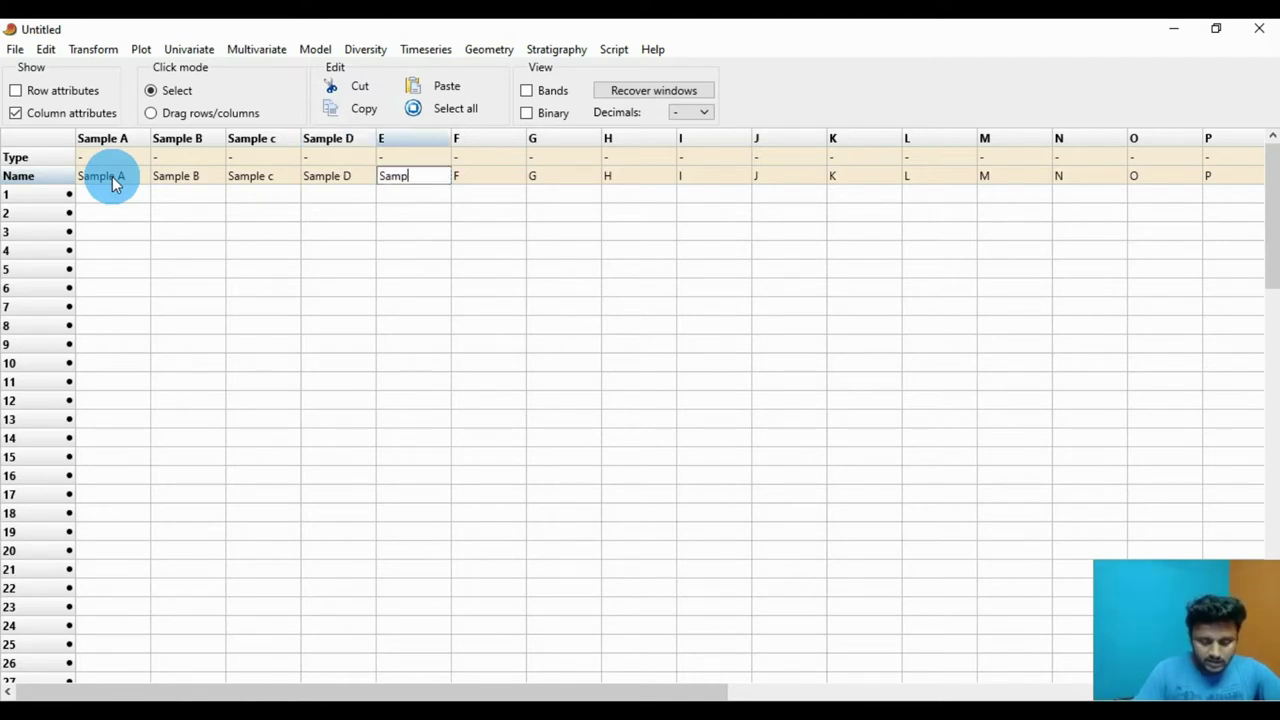
pyautogui.write('mple E')
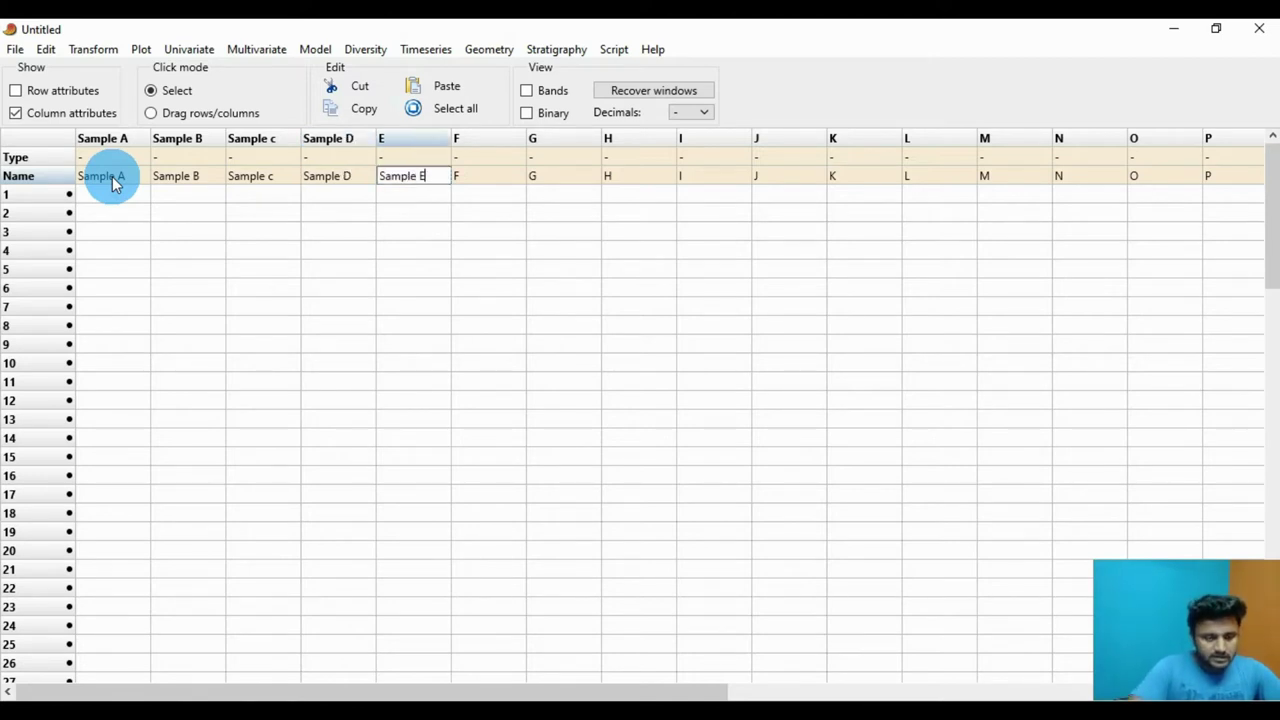
pyautogui.click(18, 116)
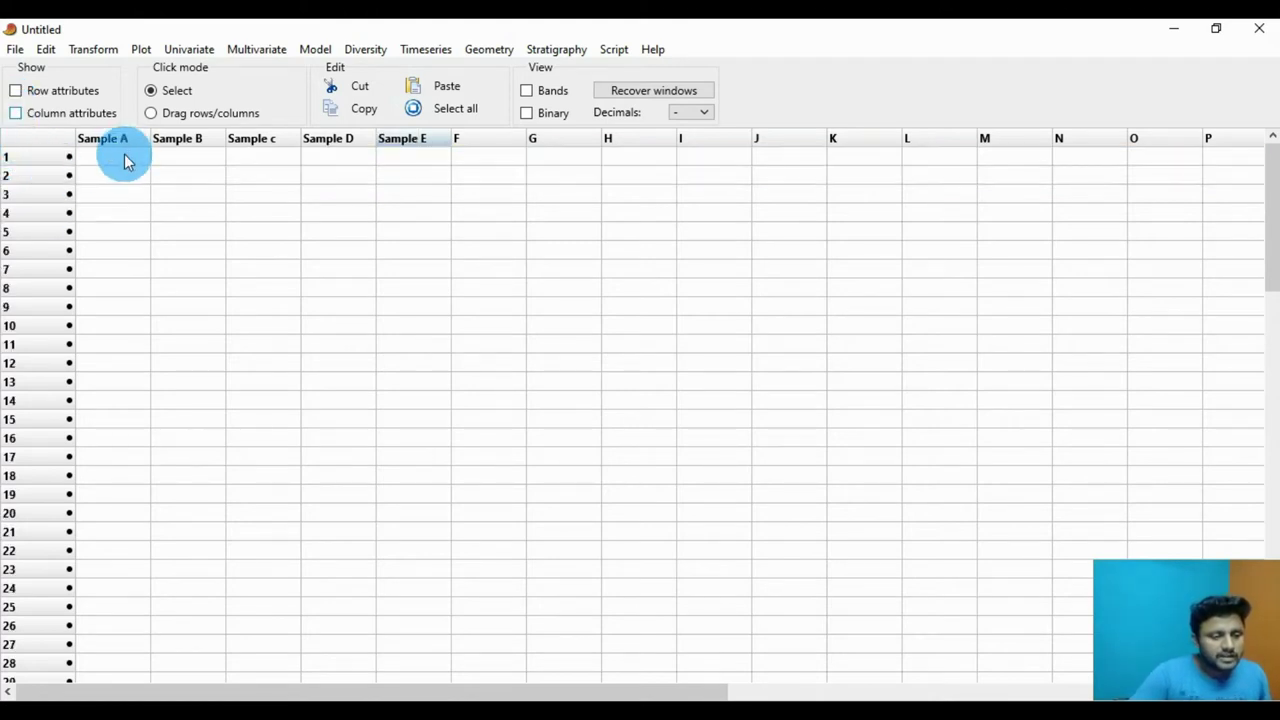
pyautogui.click(125, 163)
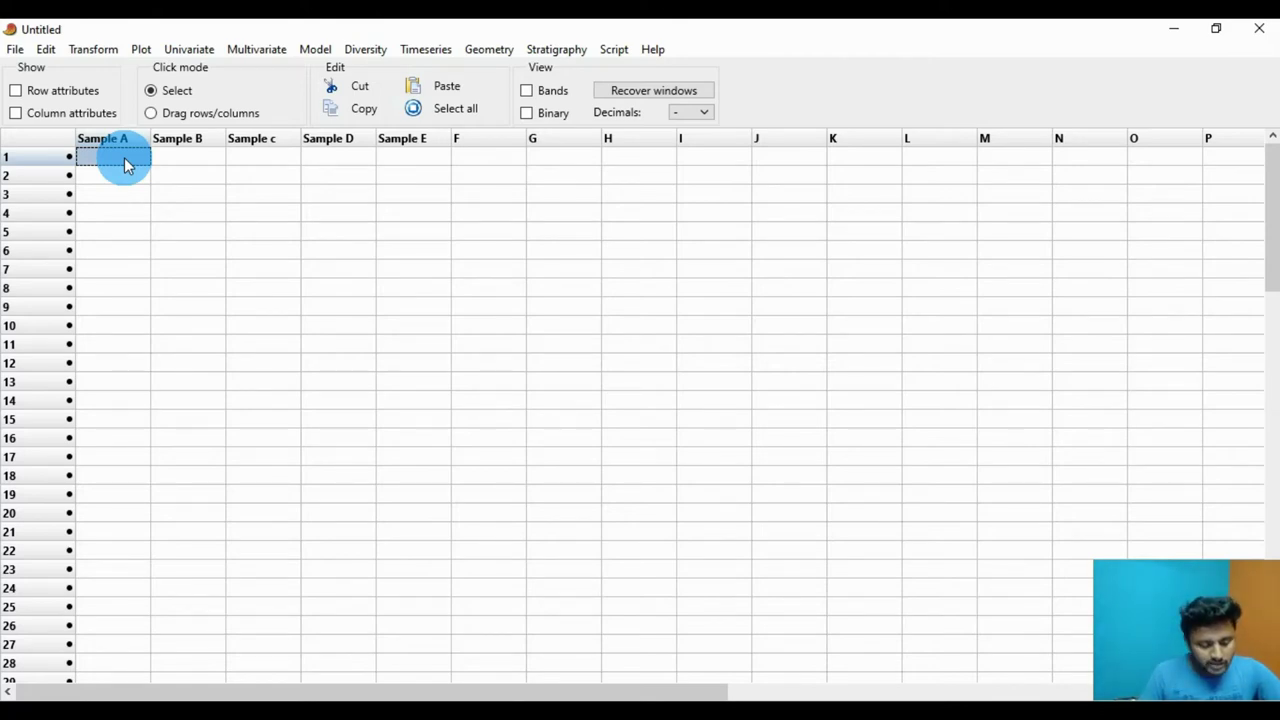
# - Enter 23, 24, 26, 45, 31 into rows 1–5 of Sample A
pyautogui.write('23')
pyautogui.press('Return')
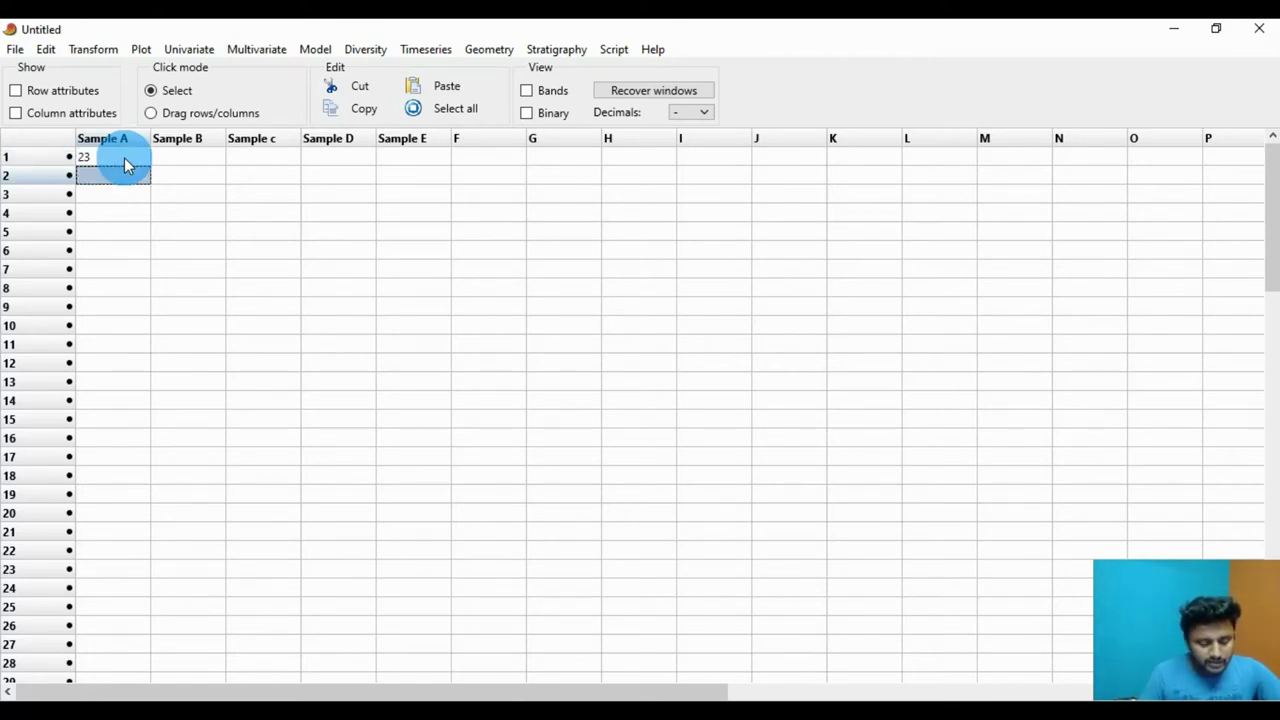
pyautogui.write('24')
pyautogui.press('Return')
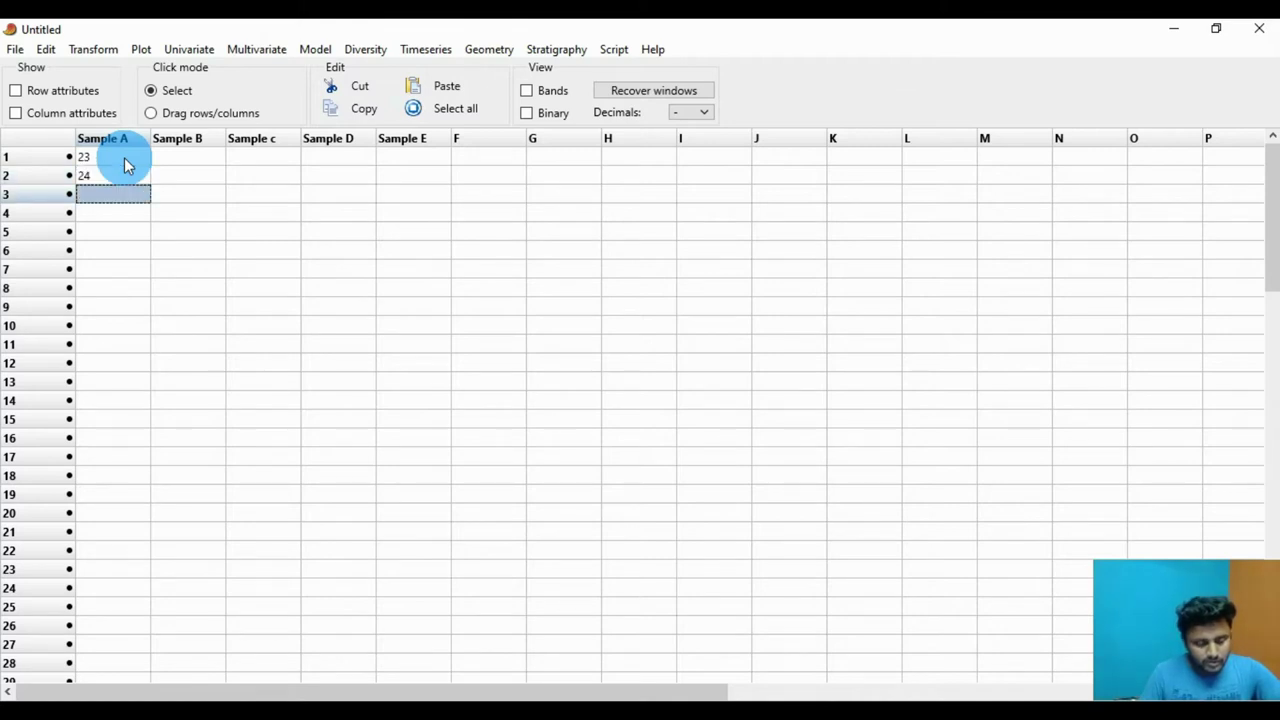
pyautogui.write('26')
pyautogui.press('Return')
pyautogui.write('45')
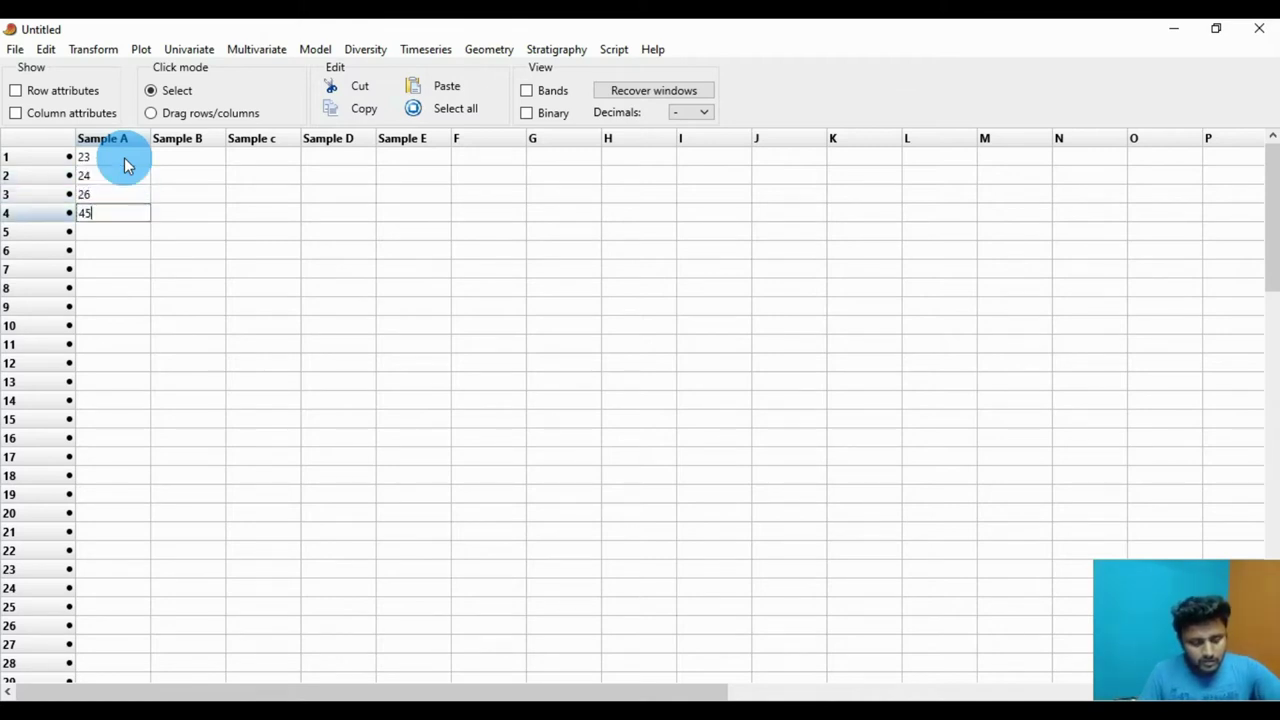
pyautogui.press('Return')
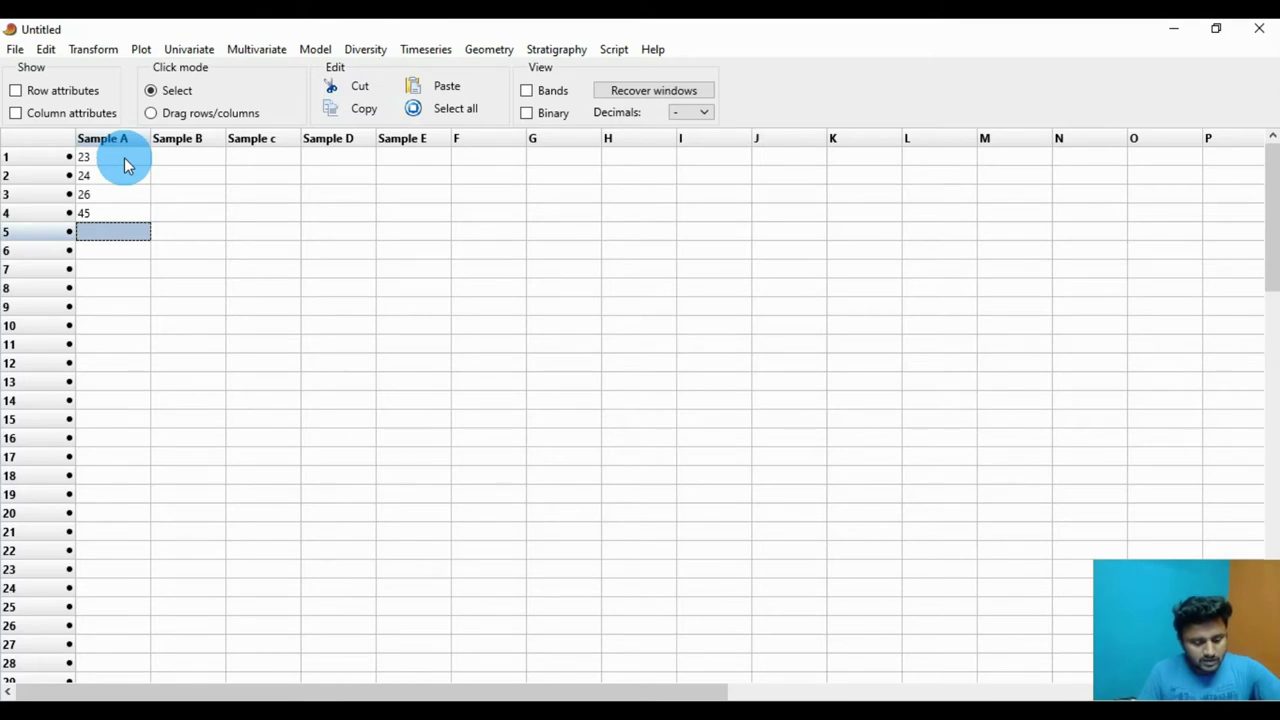
pyautogui.write('3')
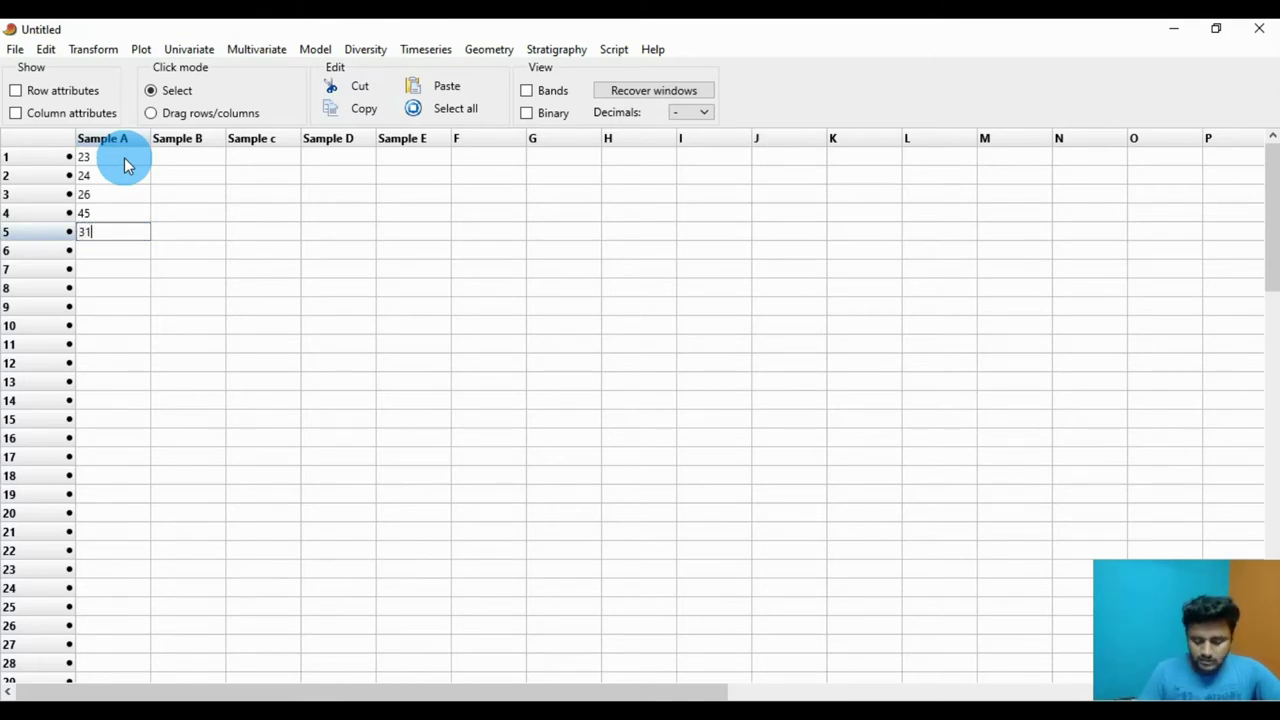
pyautogui.write('1')
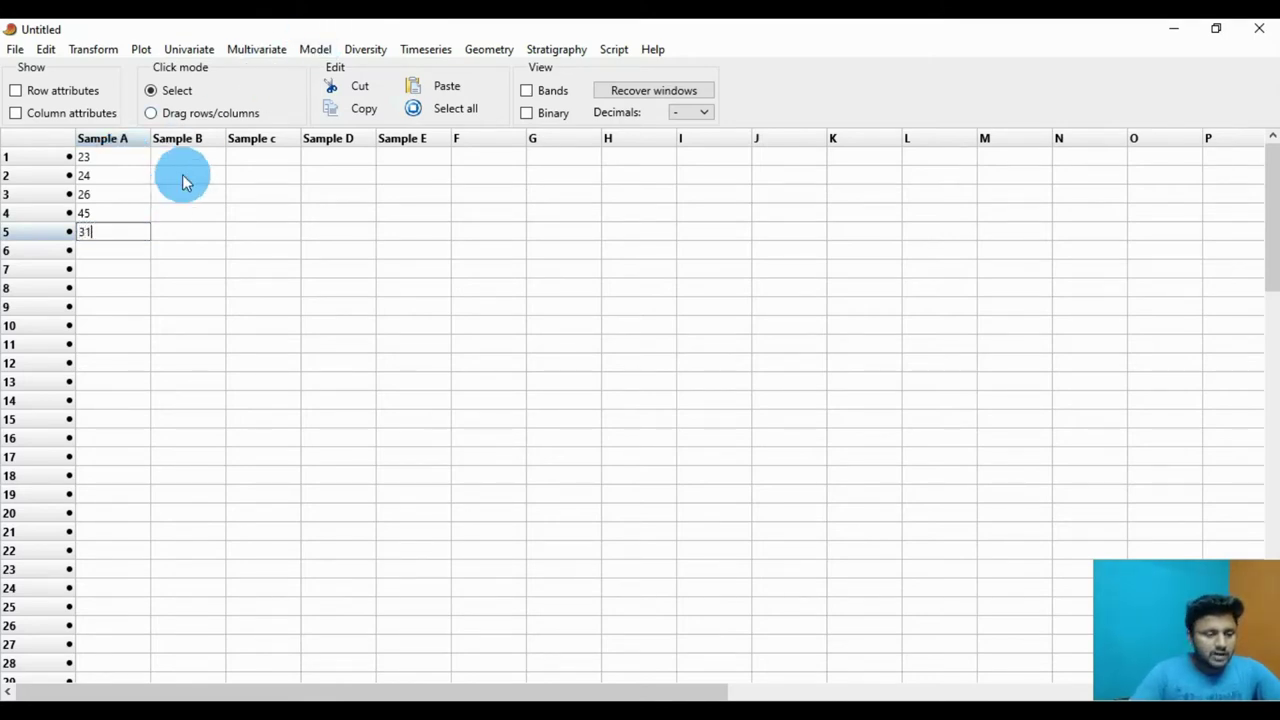
pyautogui.click(197, 163)
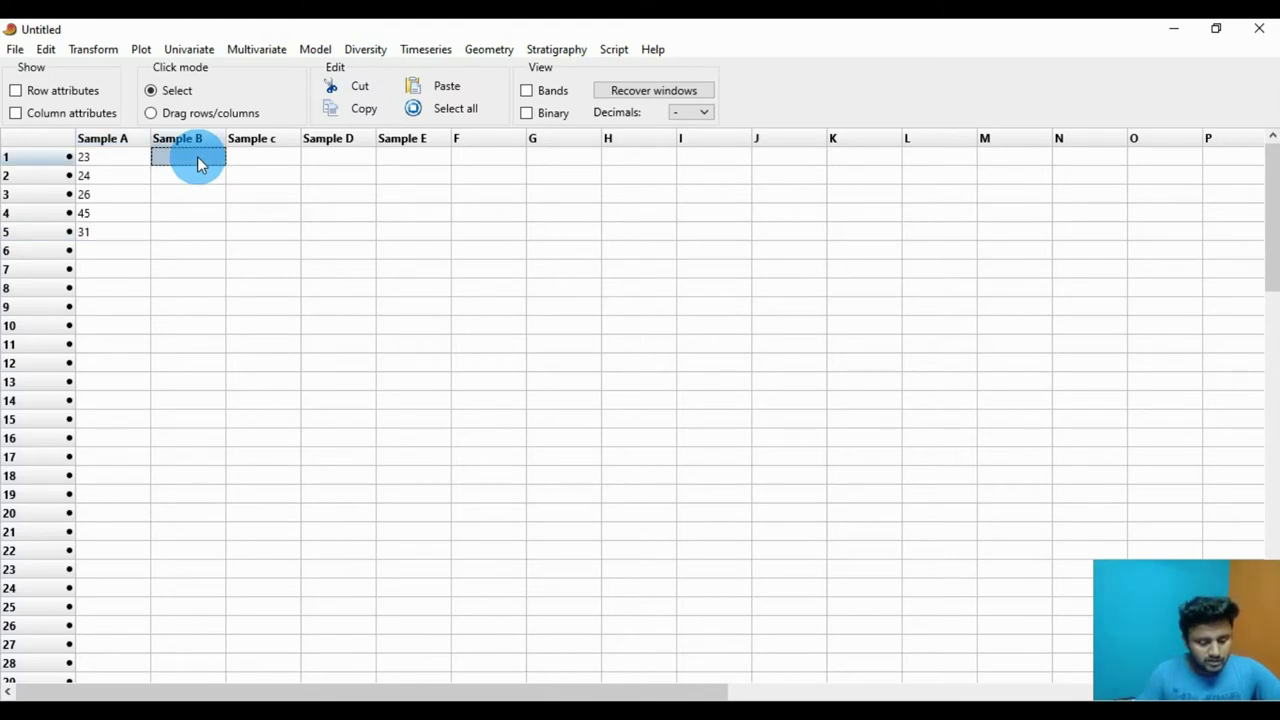
# - Enter 15, 17, 12, 18, 21 into rows 1–5 of Sample B
pyautogui.write('15')
pyautogui.press('Return')
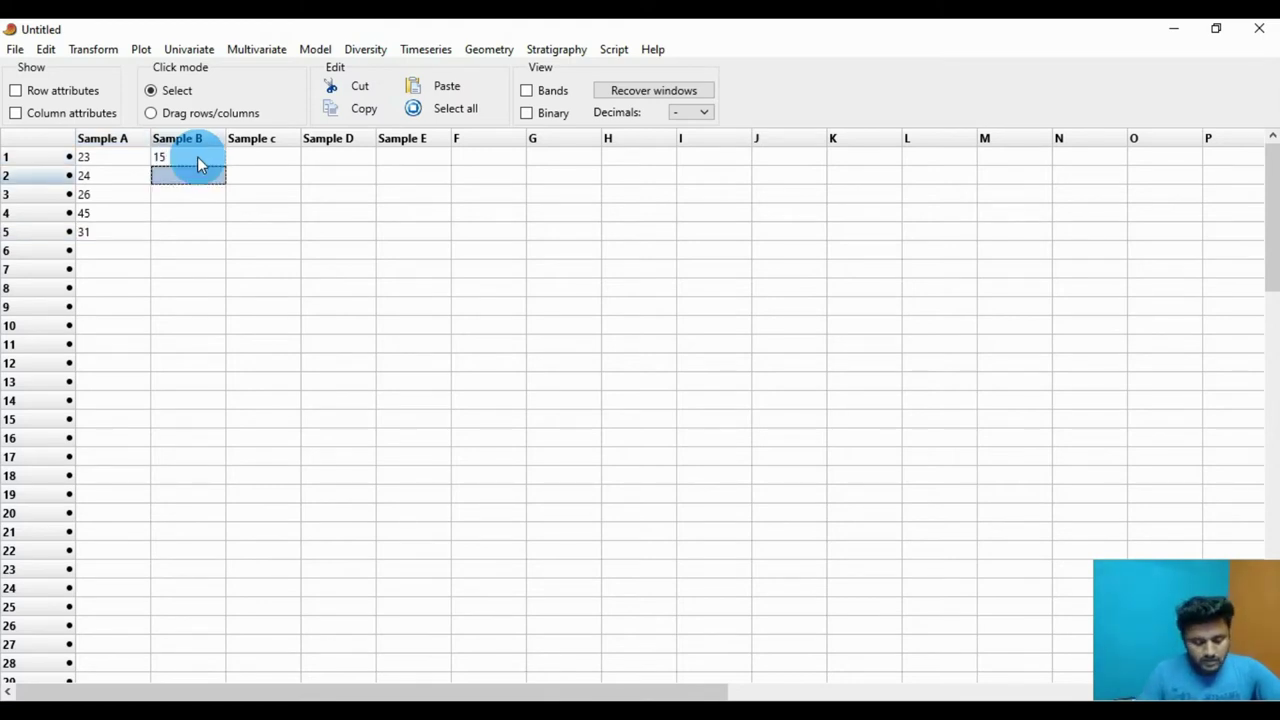
pyautogui.write('17')
pyautogui.press('Return')
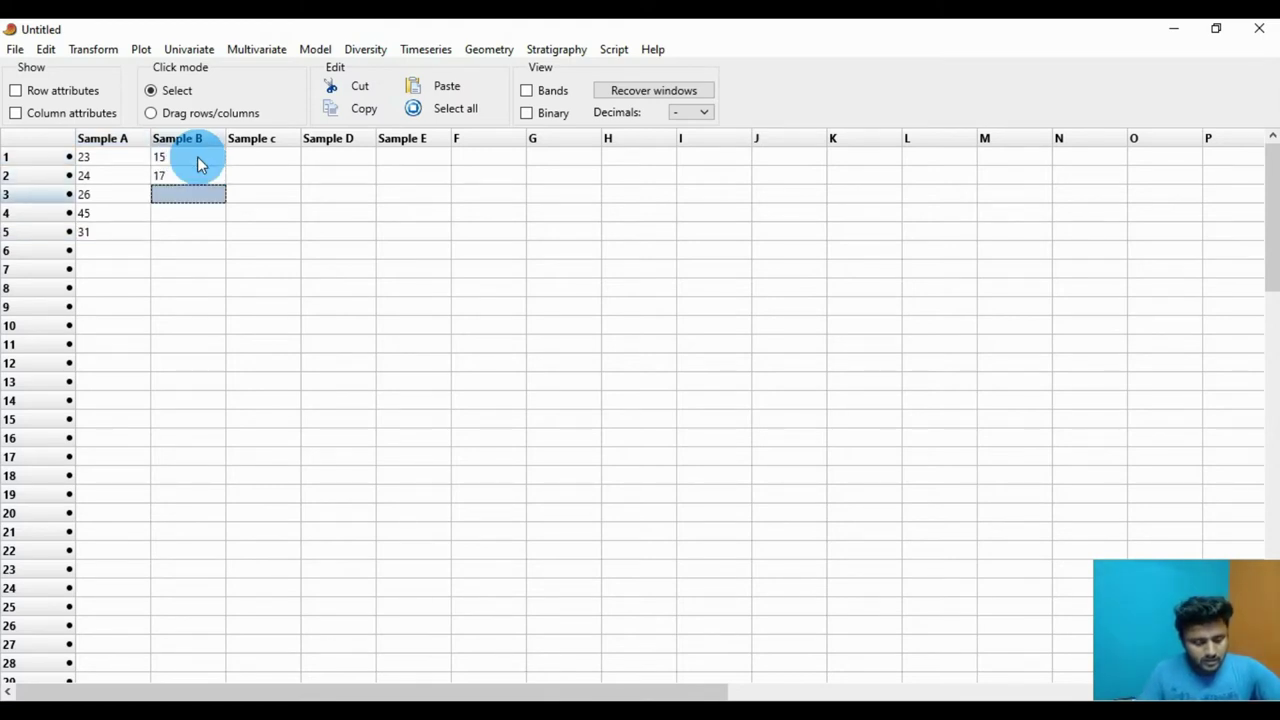
pyautogui.write('12')
pyautogui.press('Return')
pyautogui.write('1')
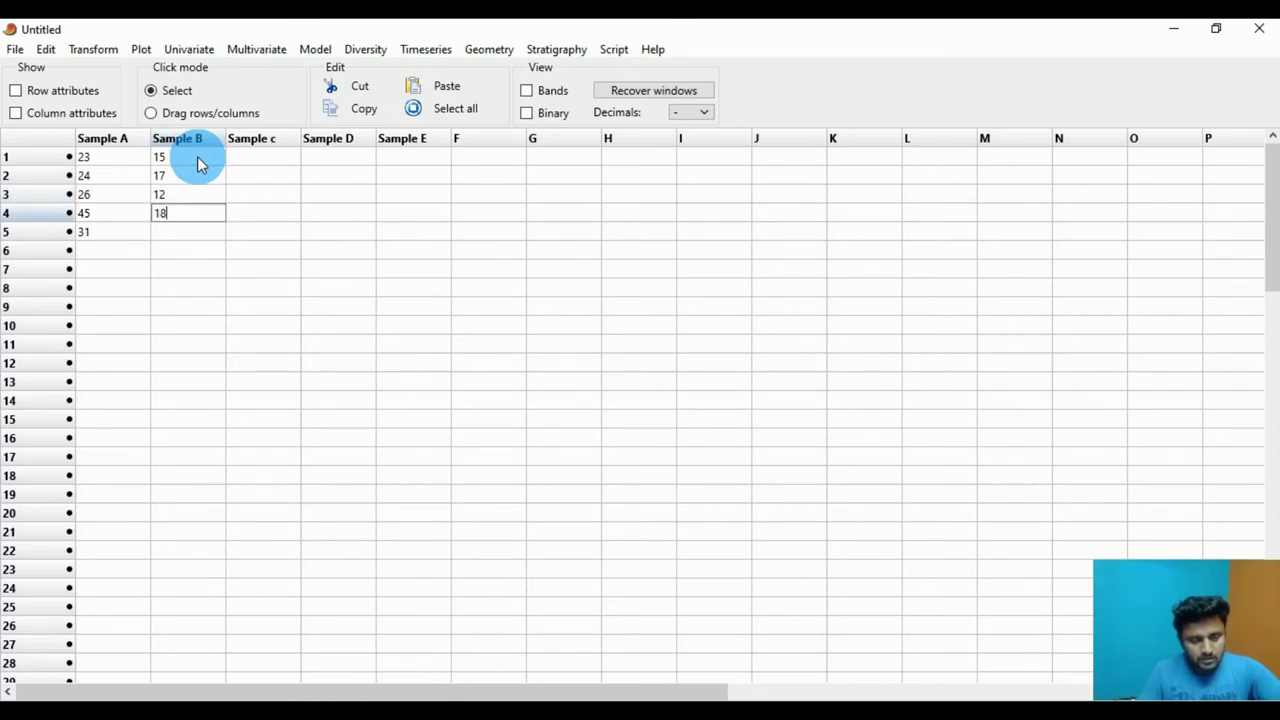
pyautogui.write('8')
pyautogui.press('Return')
pyautogui.write('21')
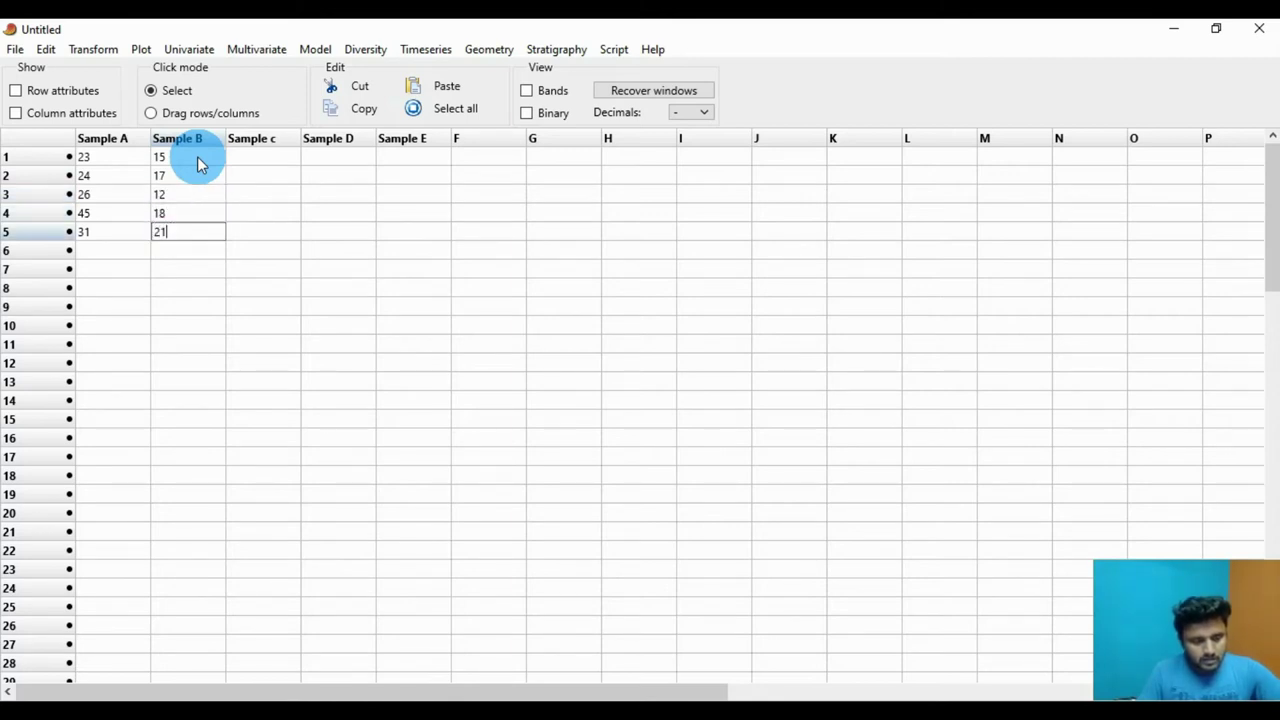
pyautogui.click(263, 166)
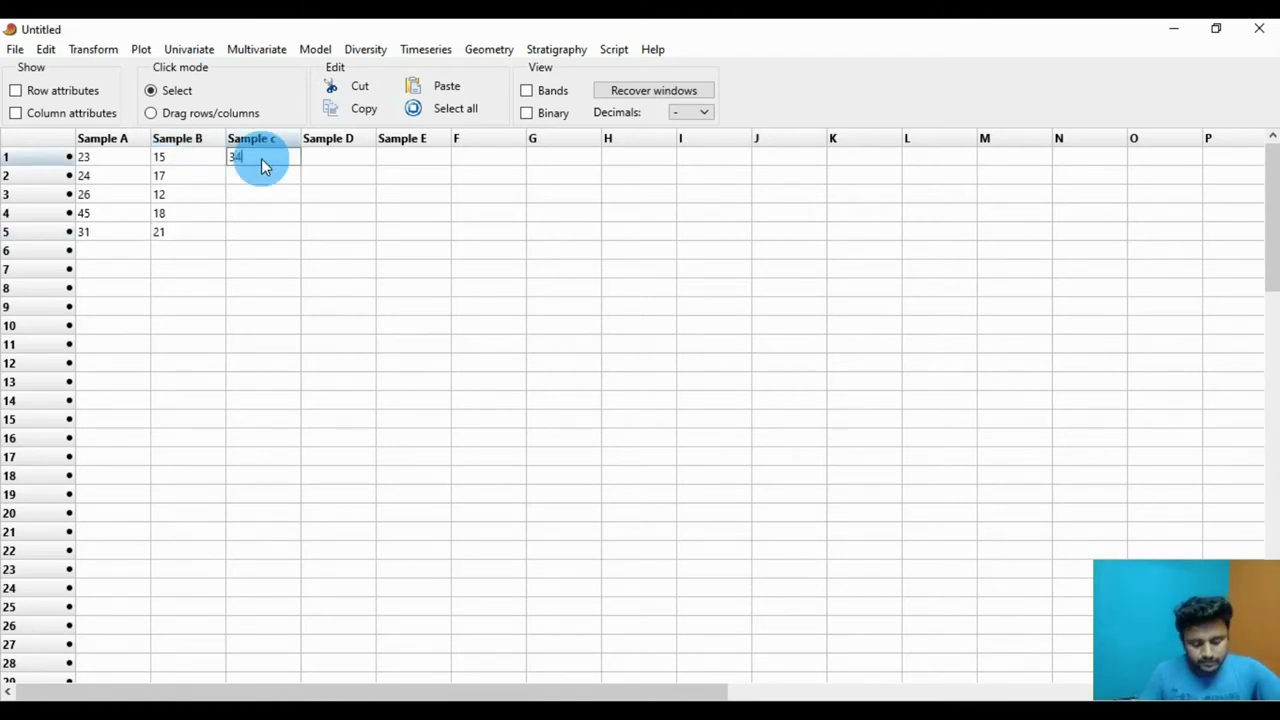
# - Finish the Sample c column with 34, 26, 31, 23, 25
pyautogui.press('Return')
pyautogui.write('26')
pyautogui.press('Return')
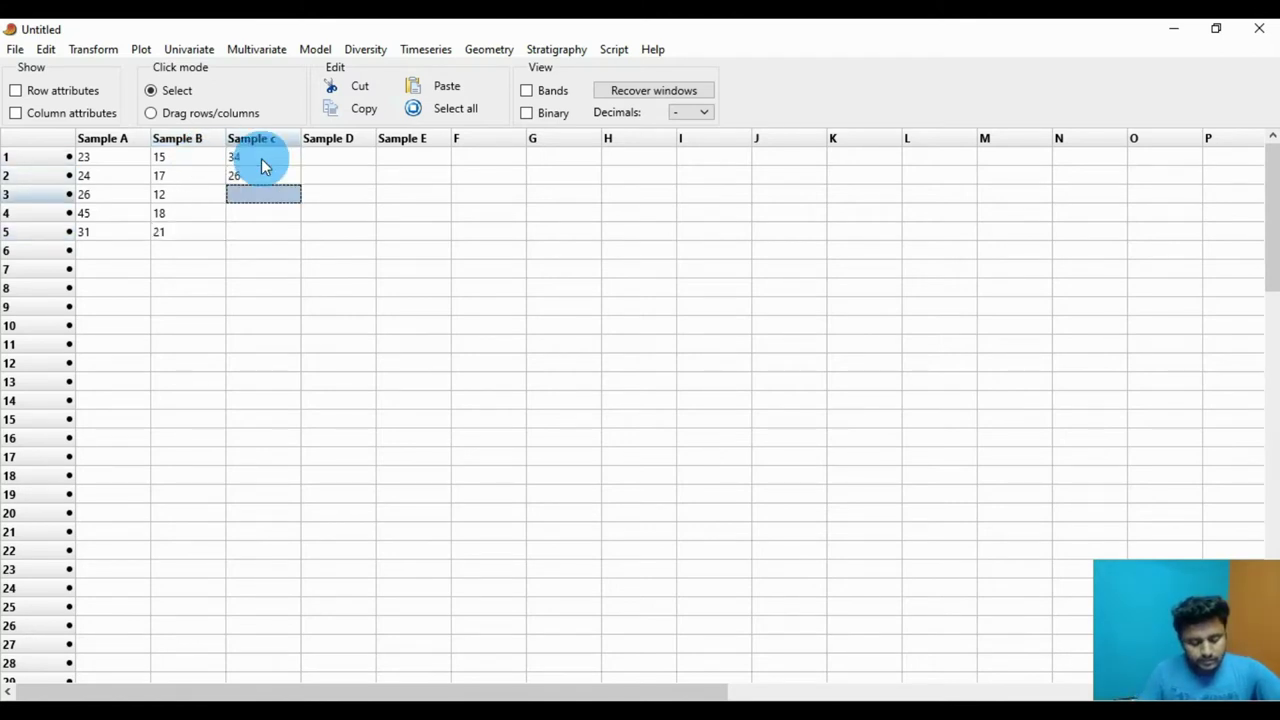
pyautogui.write('31')
pyautogui.press('Return')
pyautogui.write('23')
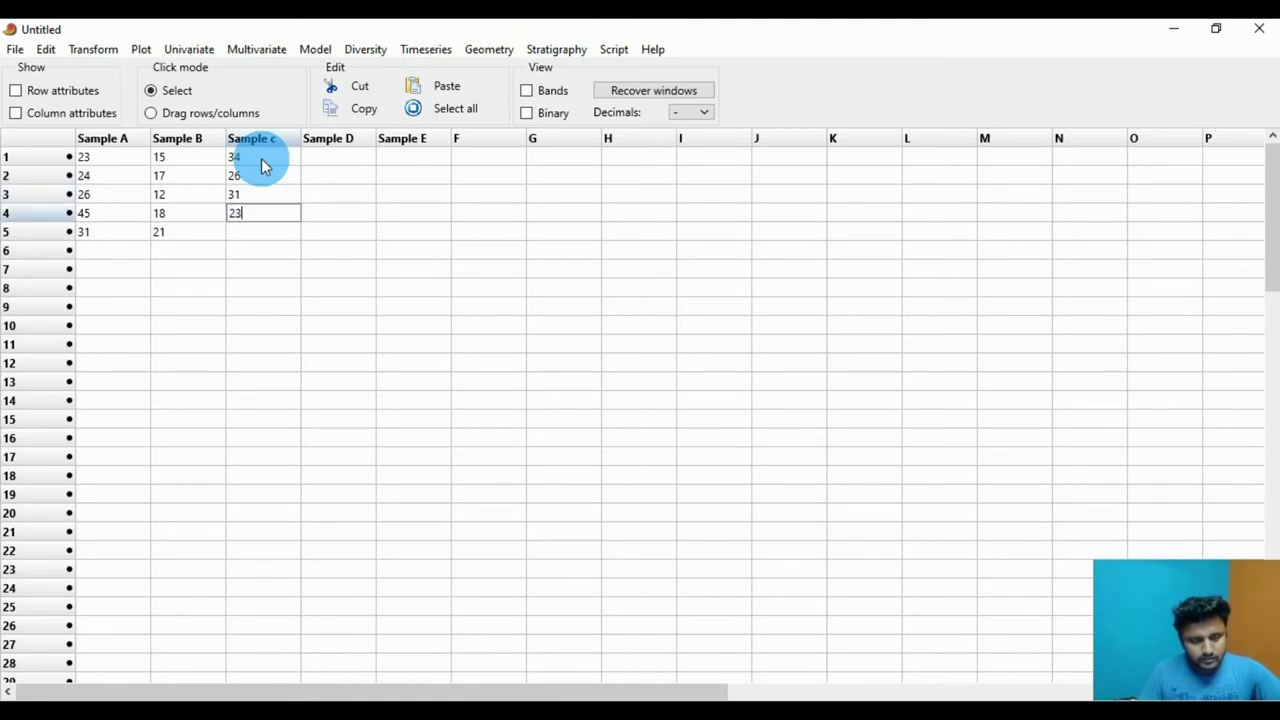
pyautogui.press('Return')
pyautogui.write('25')
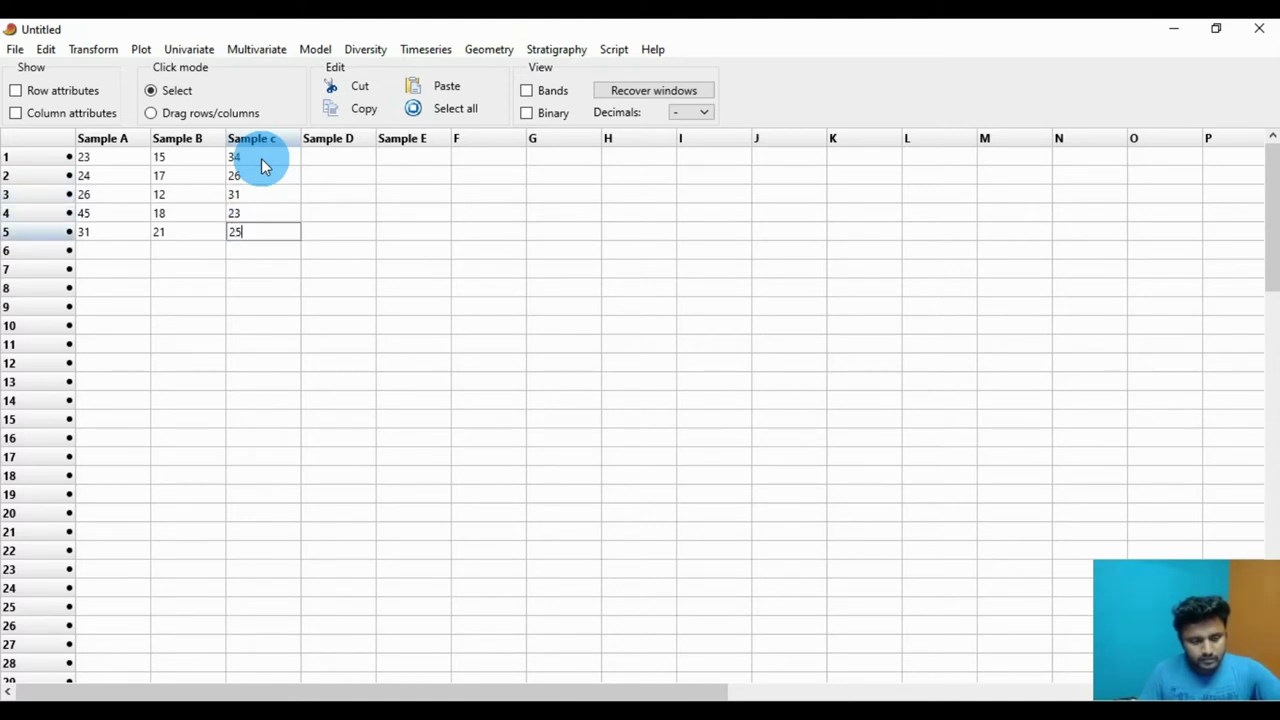
pyautogui.press('Up')
pyautogui.press('Right')
pyautogui.press('Up')
pyautogui.press('Up')
pyautogui.press('Up')
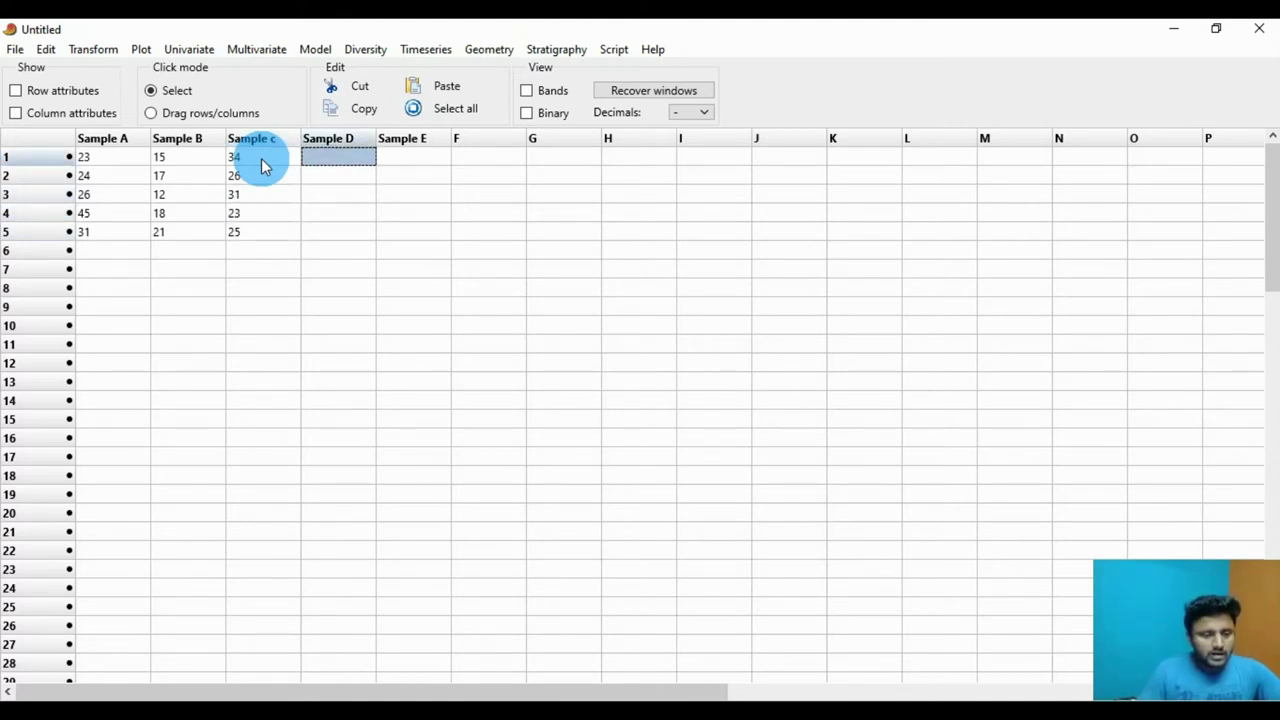
# - Fill Sample D with 35, 36, 38, 32, 23, correcting a mistaken 12 in row 5
pyautogui.write('35')
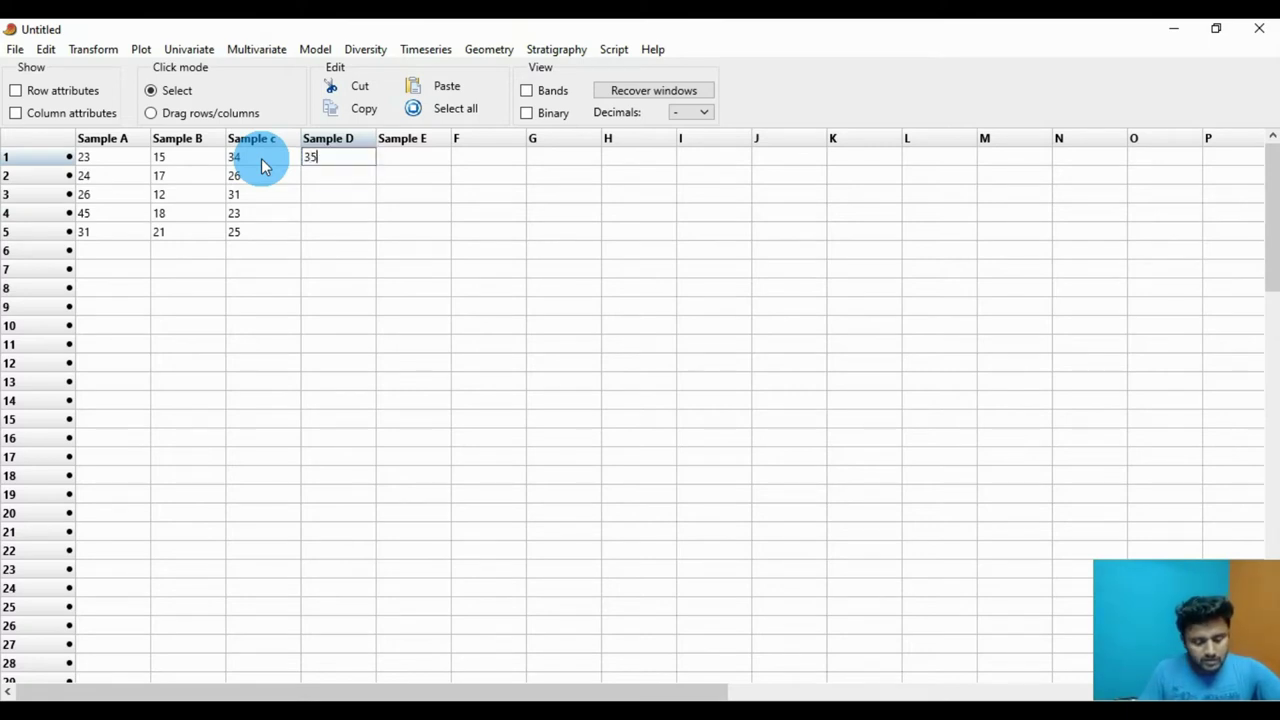
pyautogui.press('Return')
pyautogui.write('36')
pyautogui.press('Return')
pyautogui.write('38')
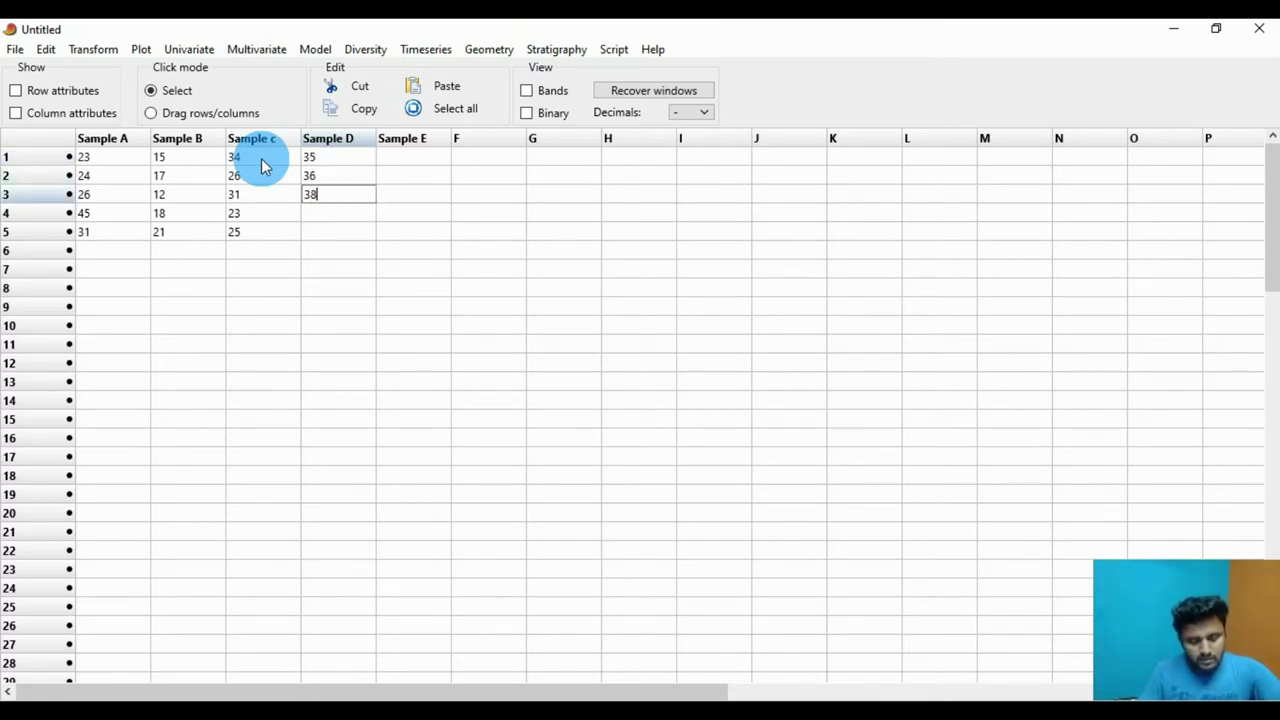
pyautogui.press('Return')
pyautogui.write('32')
pyautogui.press('Return')
pyautogui.write('12')
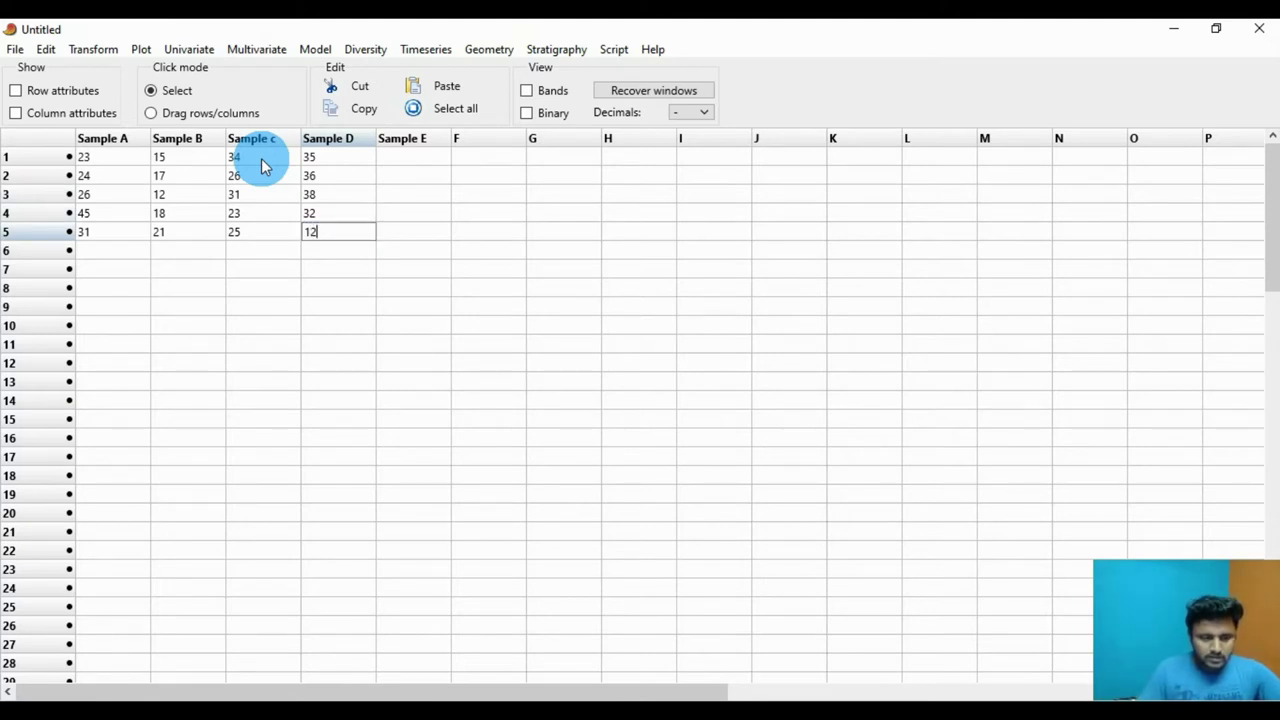
pyautogui.press('BackSpace')
pyautogui.press('BackSpace')
pyautogui.write('23')
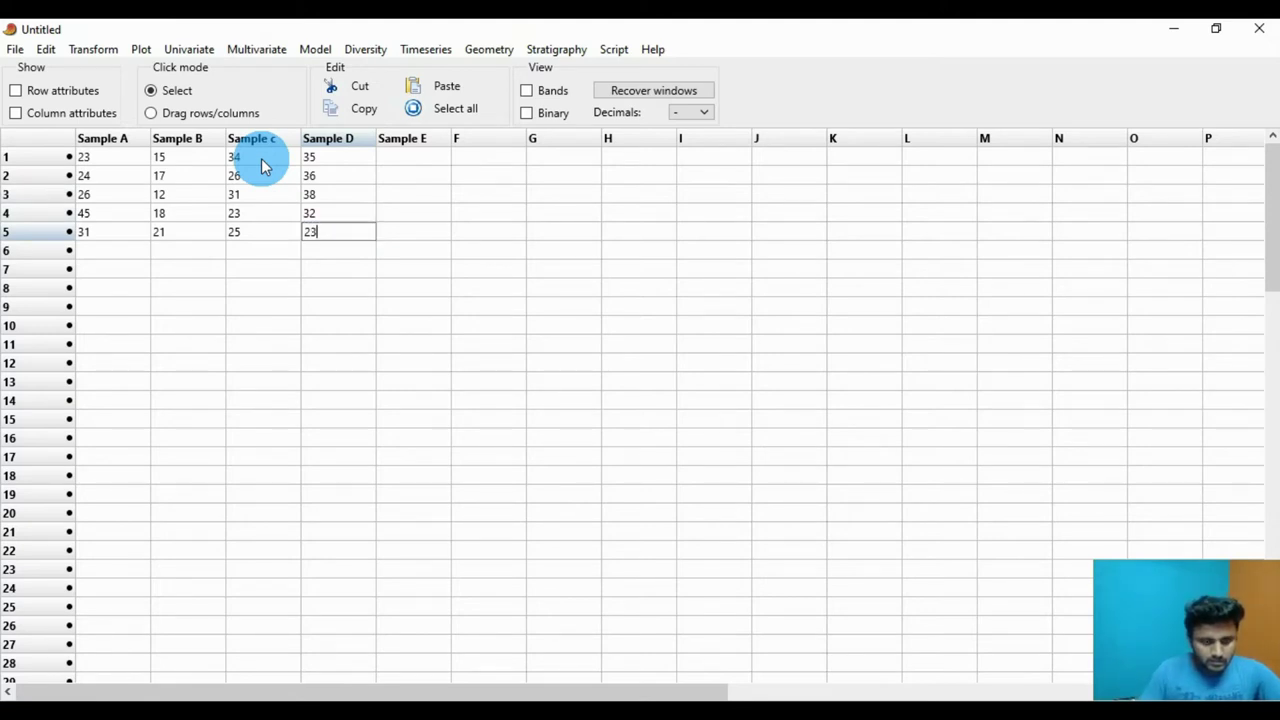
pyautogui.press('Up')
# - Fill Sample E with 19, 18, 29, 37, 46
pyautogui.press('Right')
pyautogui.press('Up')
pyautogui.press('Up')
pyautogui.press('Up')
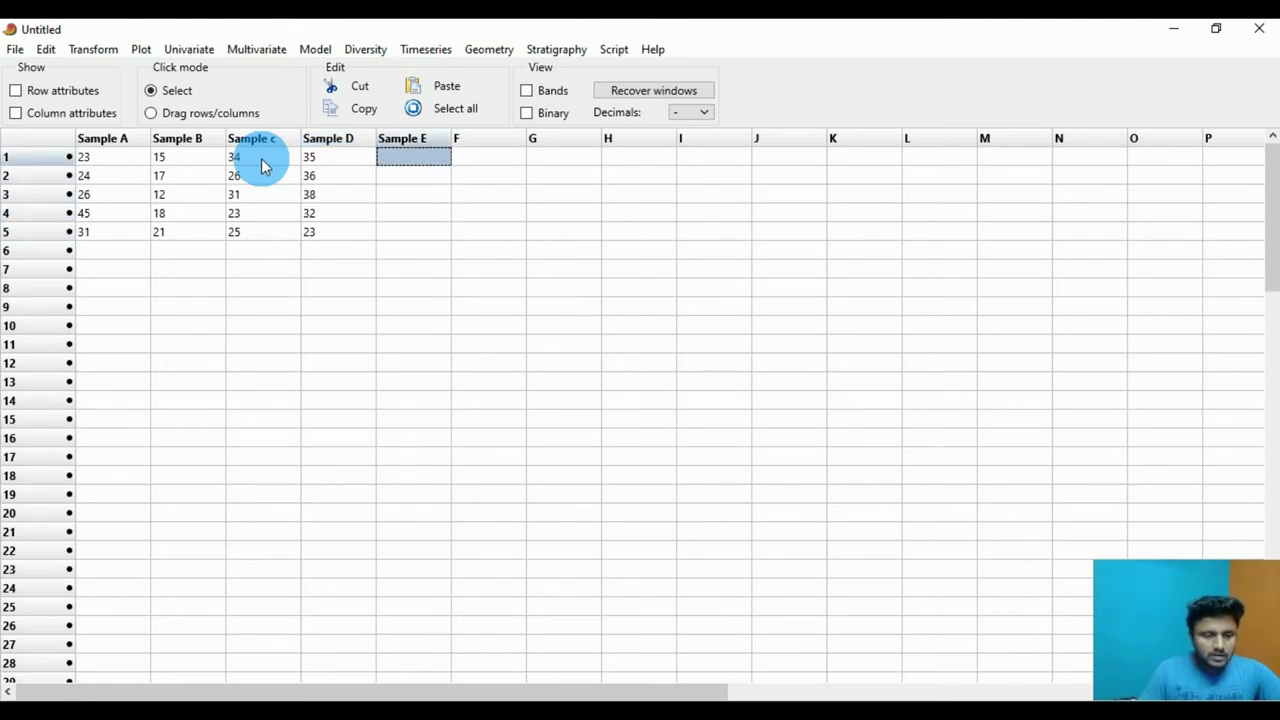
pyautogui.write('19')
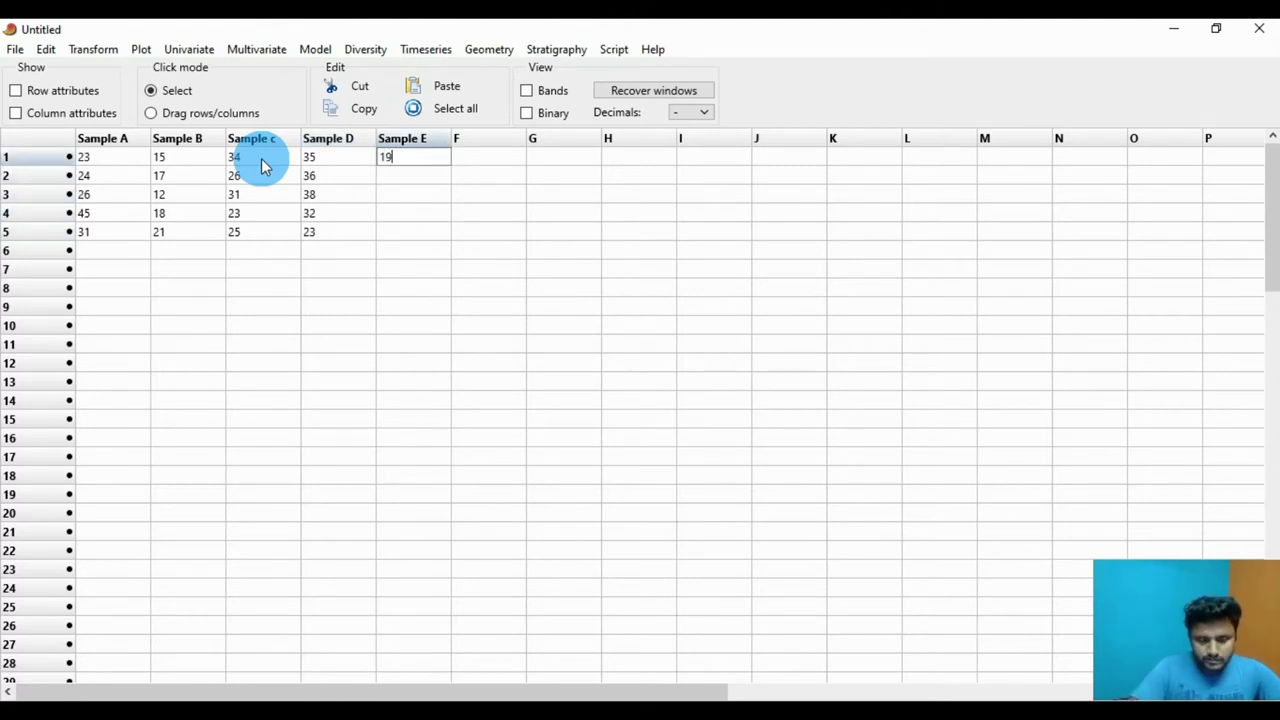
pyautogui.press('Return')
pyautogui.write('18')
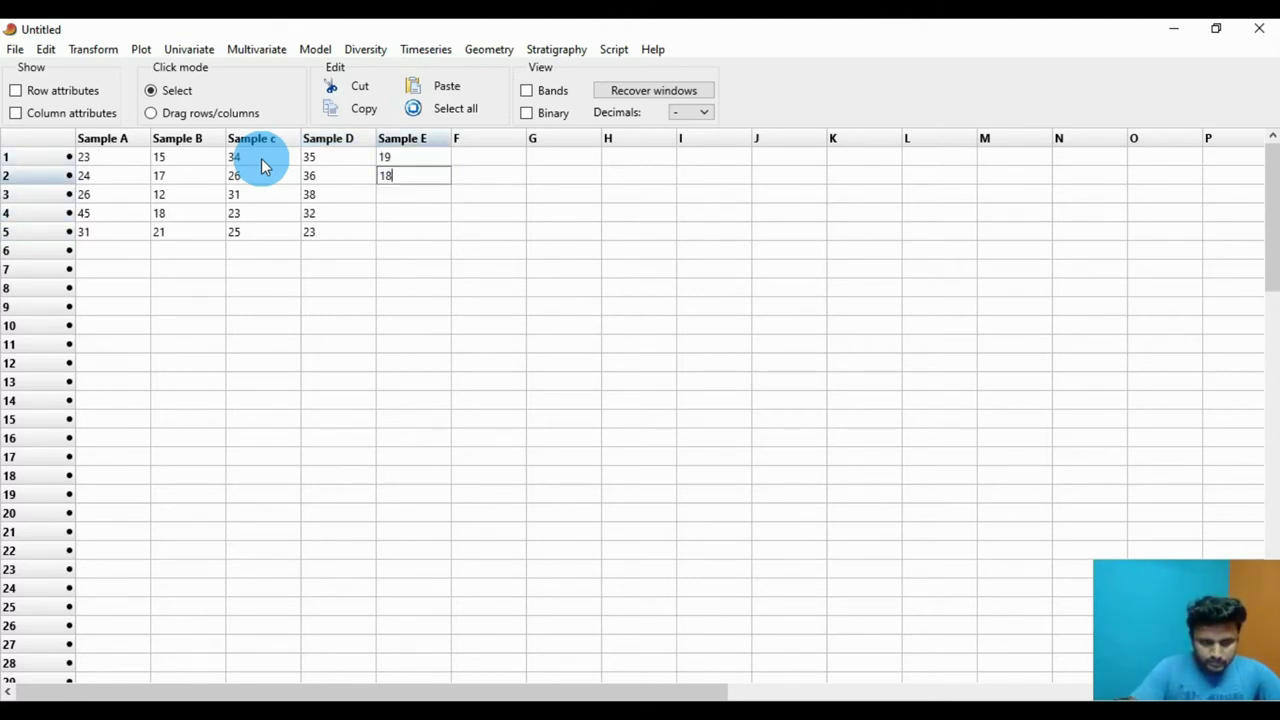
pyautogui.press('Return')
pyautogui.write('29')
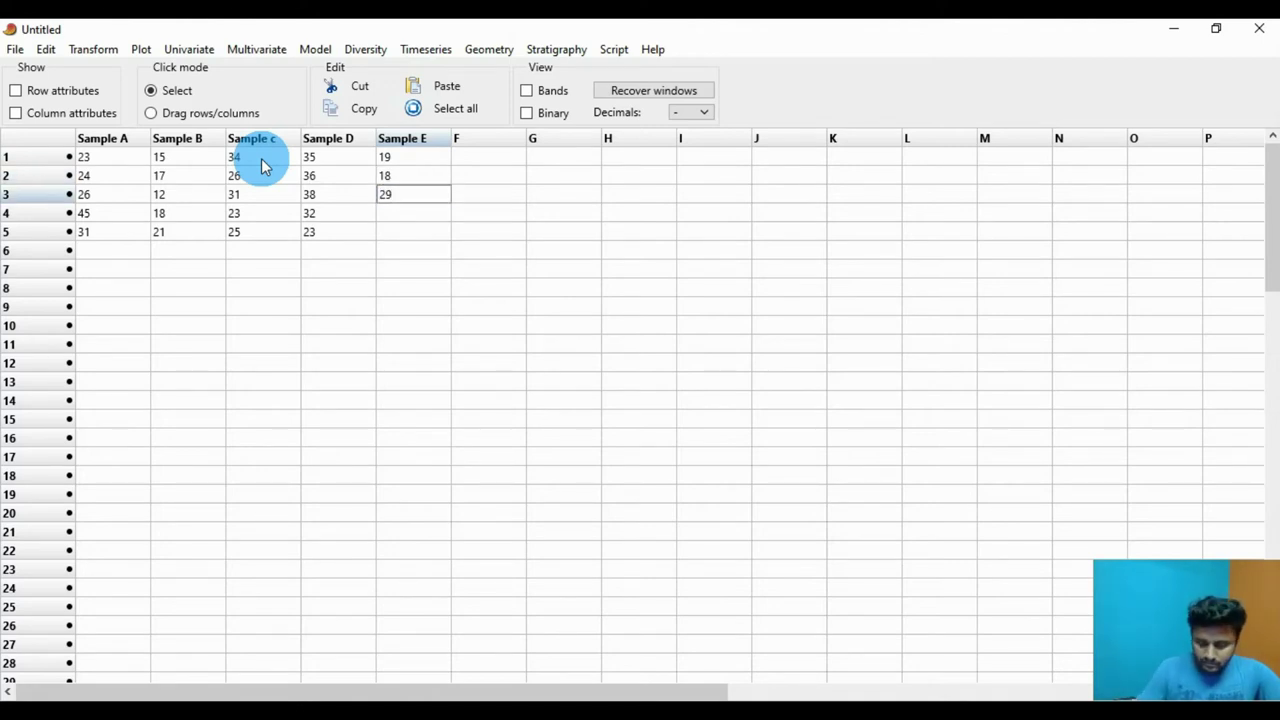
pyautogui.press('Return')
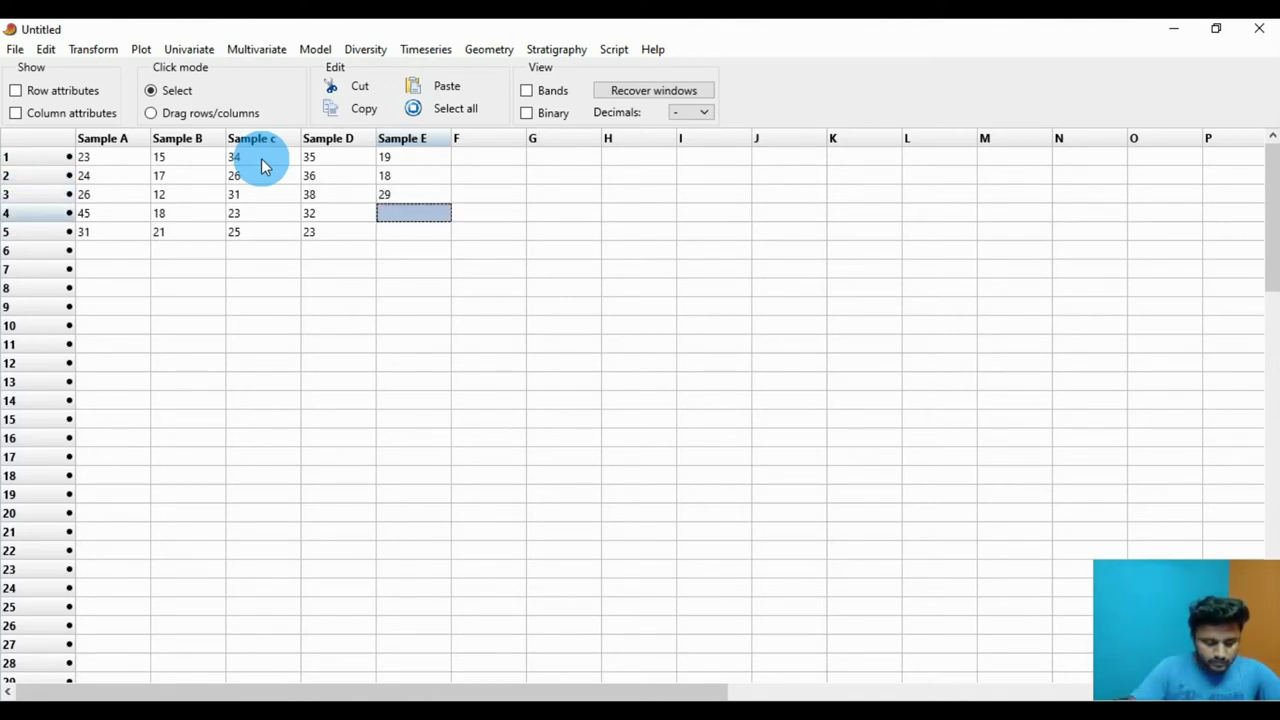
pyautogui.write('37')
pyautogui.press('Return')
pyautogui.write('46')
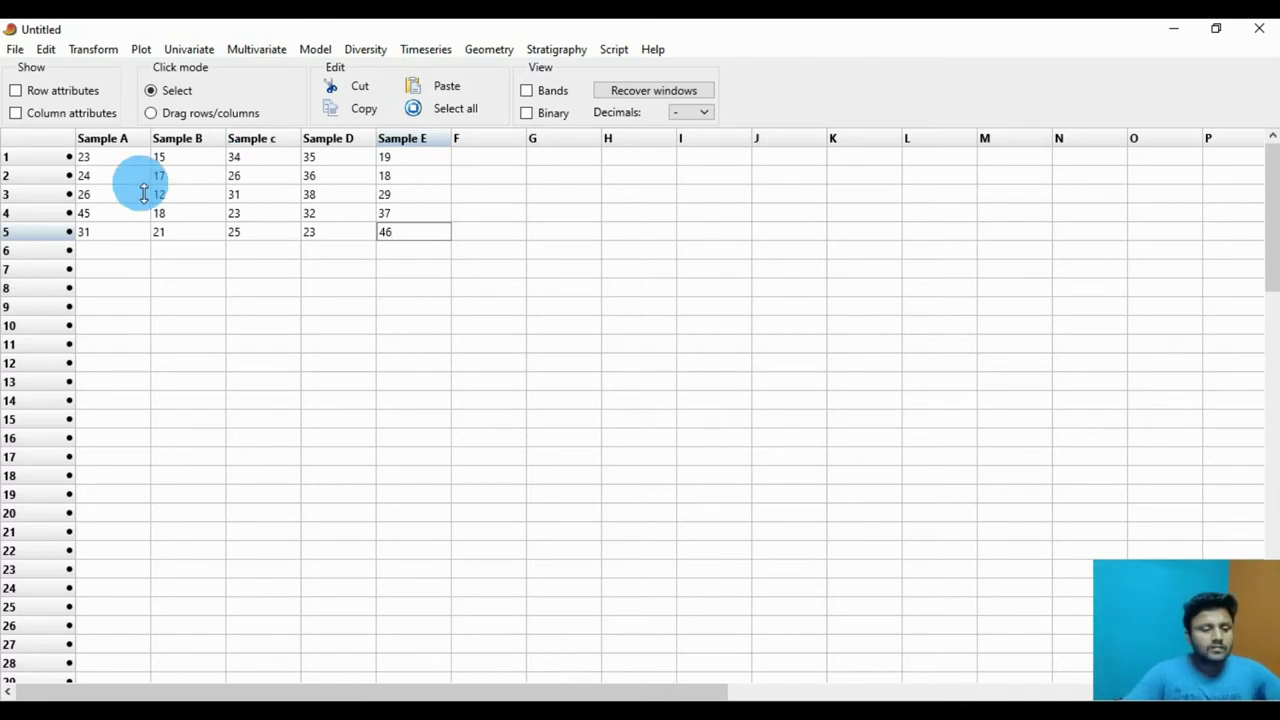
# - Chart the selected Sample A–E values as a maximized bar chart with standard-error bars turned off
pyautogui.click(565, 344)
pyautogui.moveTo(112, 165); pyautogui.dragTo(403, 231)
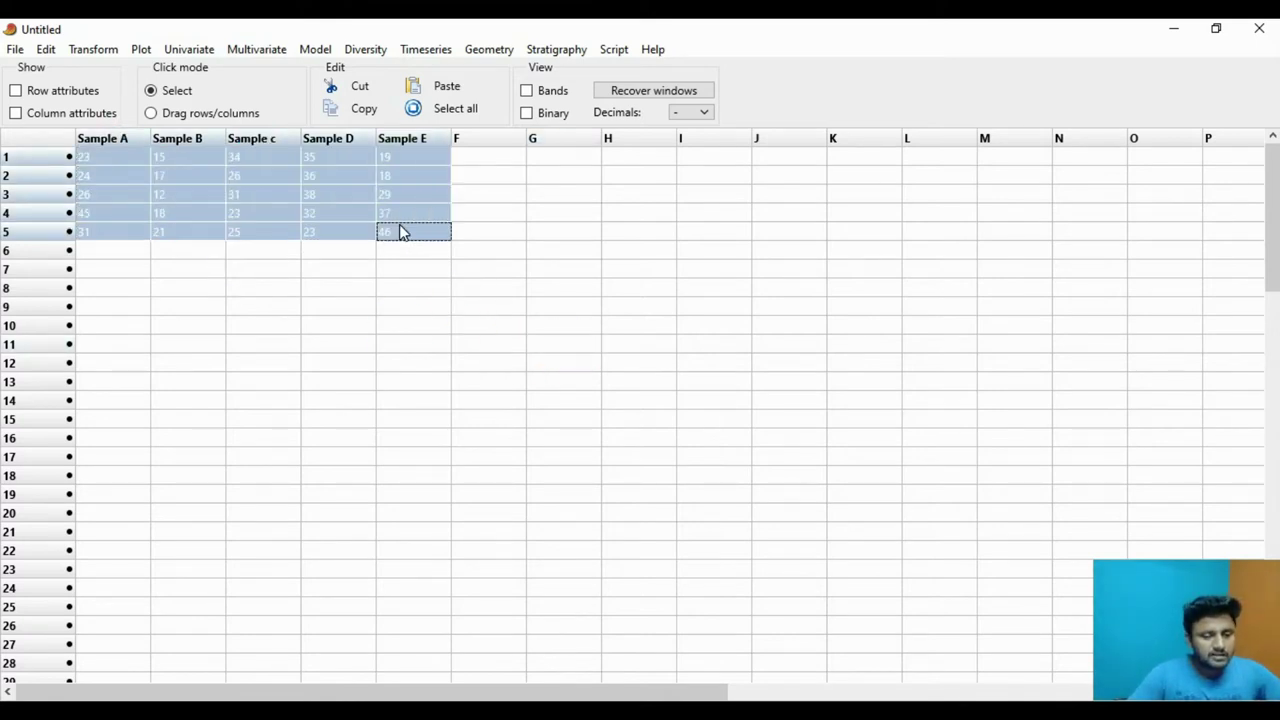
pyautogui.click(141, 49)
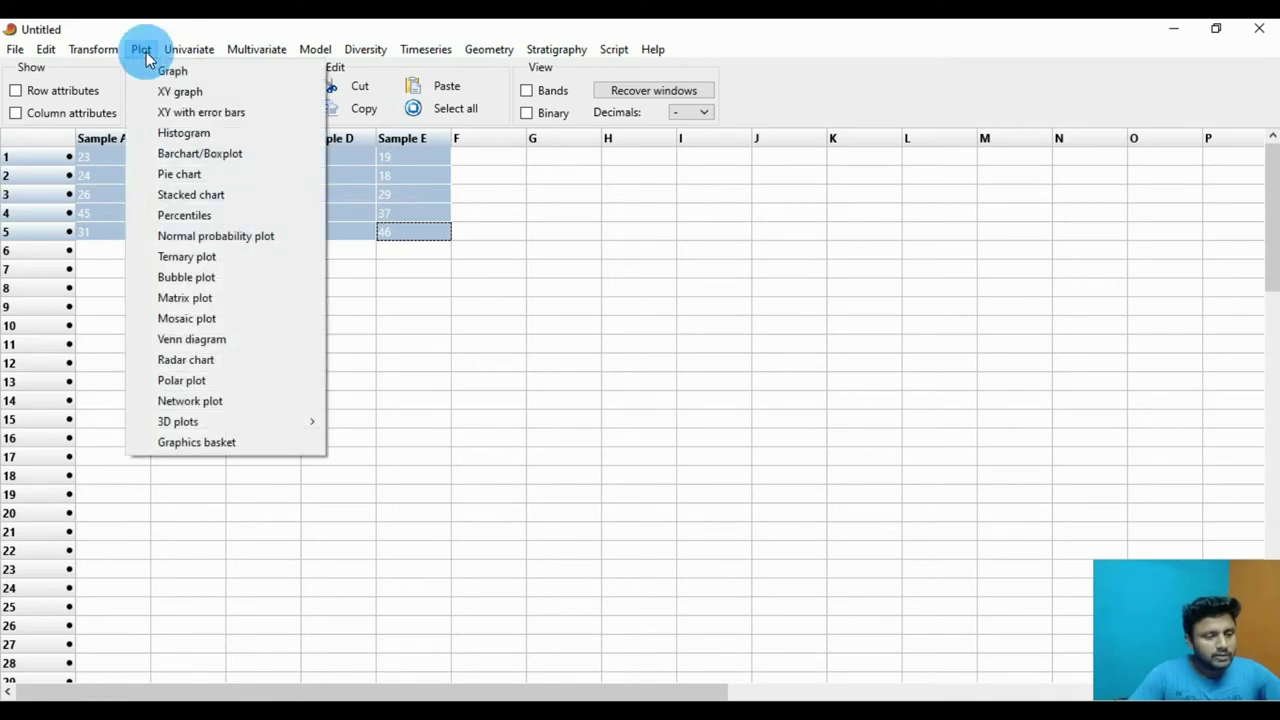
pyautogui.click(210, 156)
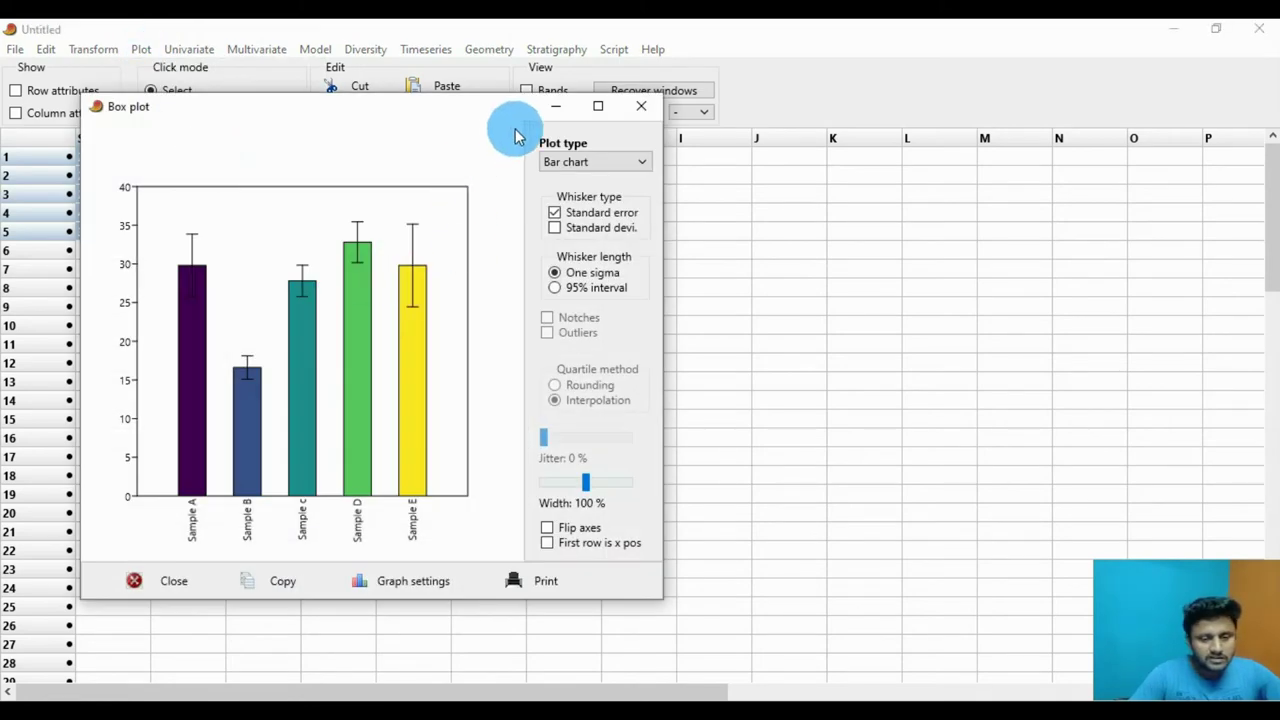
pyautogui.click(598, 106)
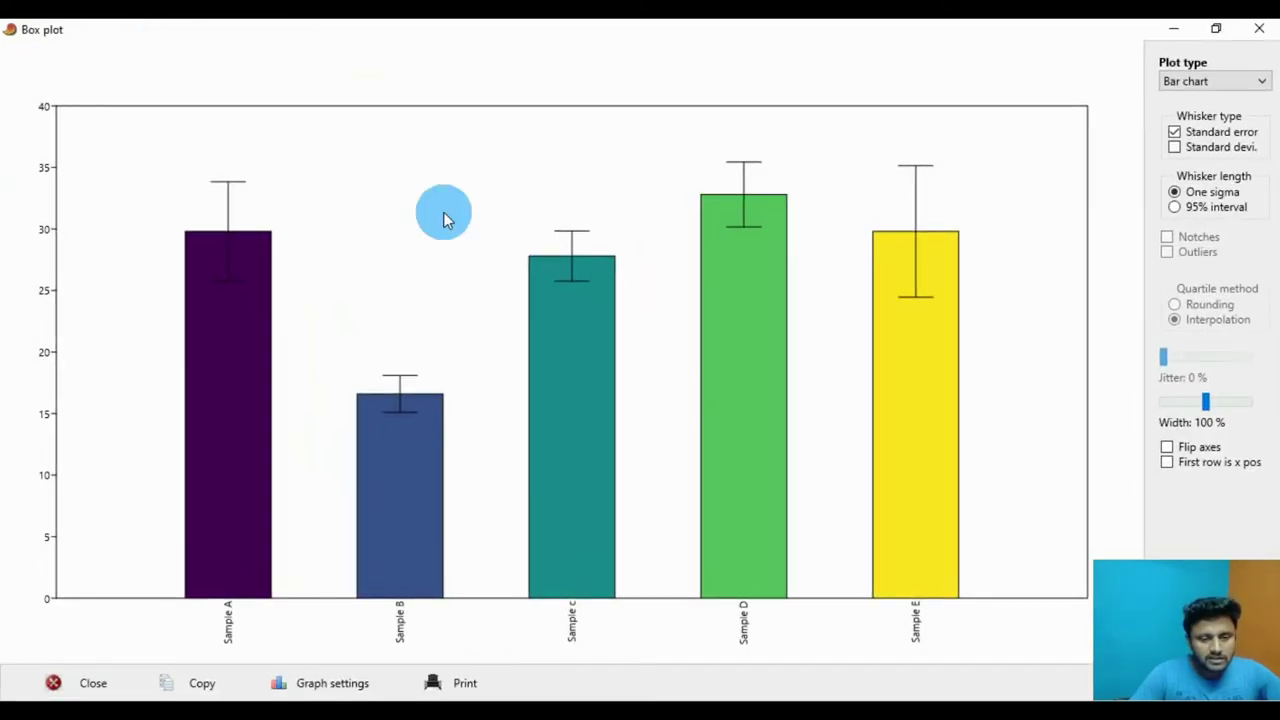
pyautogui.click(1175, 134)
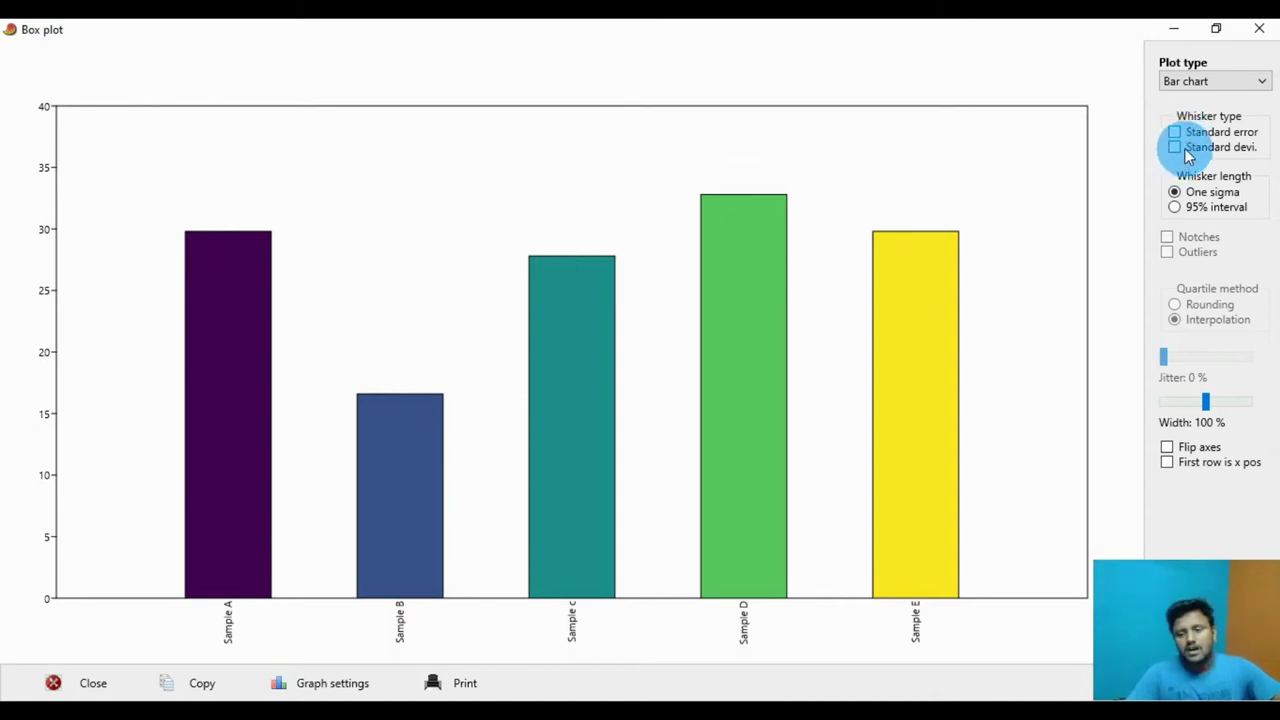
# - Keep only standard-error whiskers on the bars, without standard deviation, extended to a 95% interval
pyautogui.click(1180, 148)
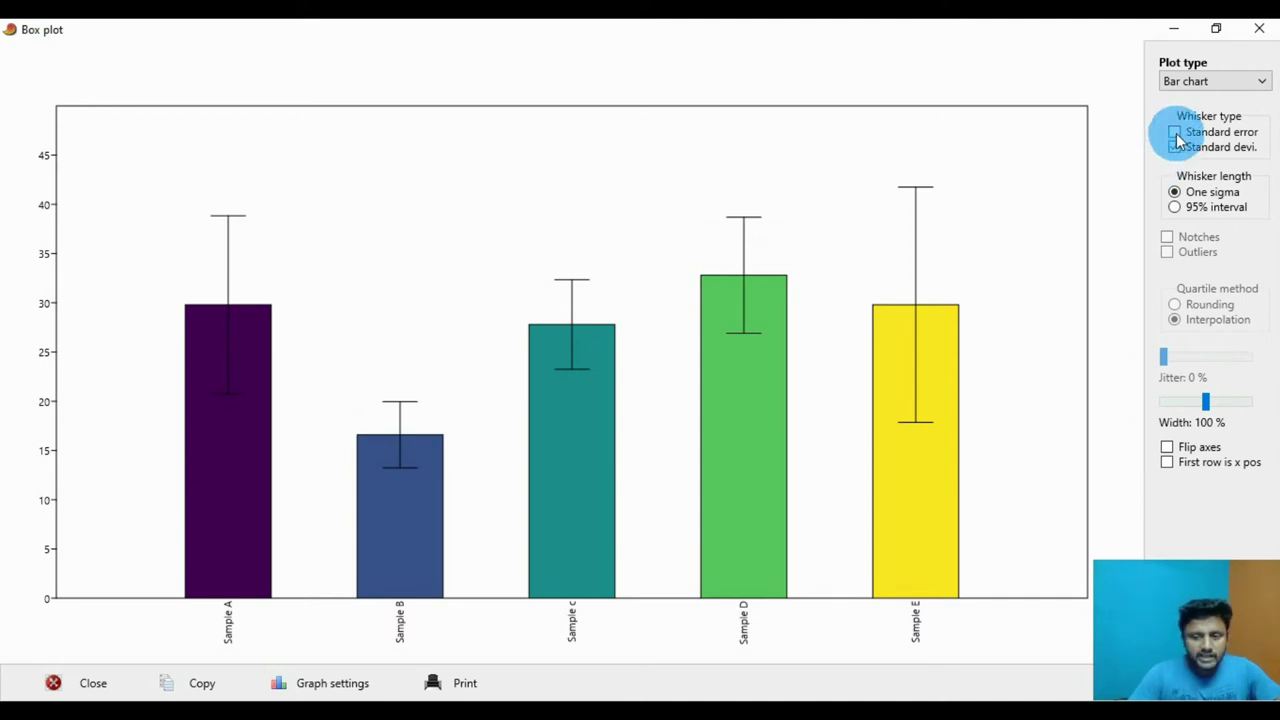
pyautogui.click(1175, 134)
pyautogui.click(1175, 147)
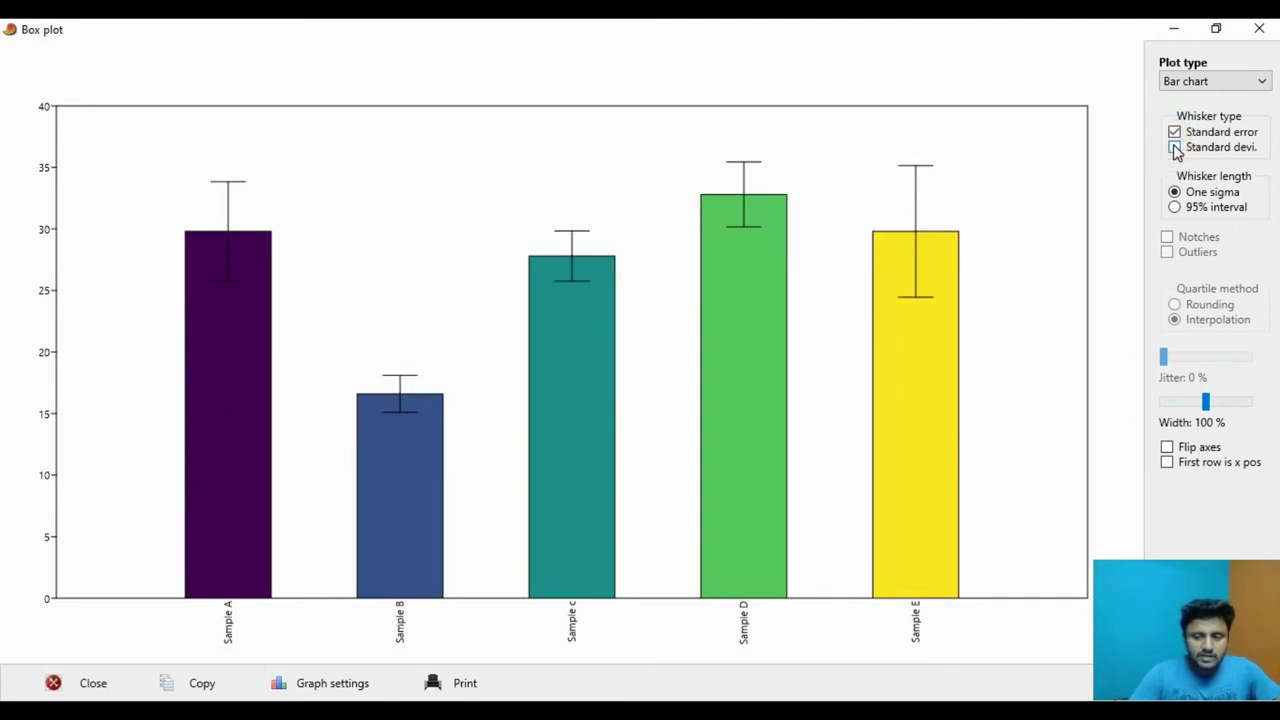
pyautogui.click(1175, 147)
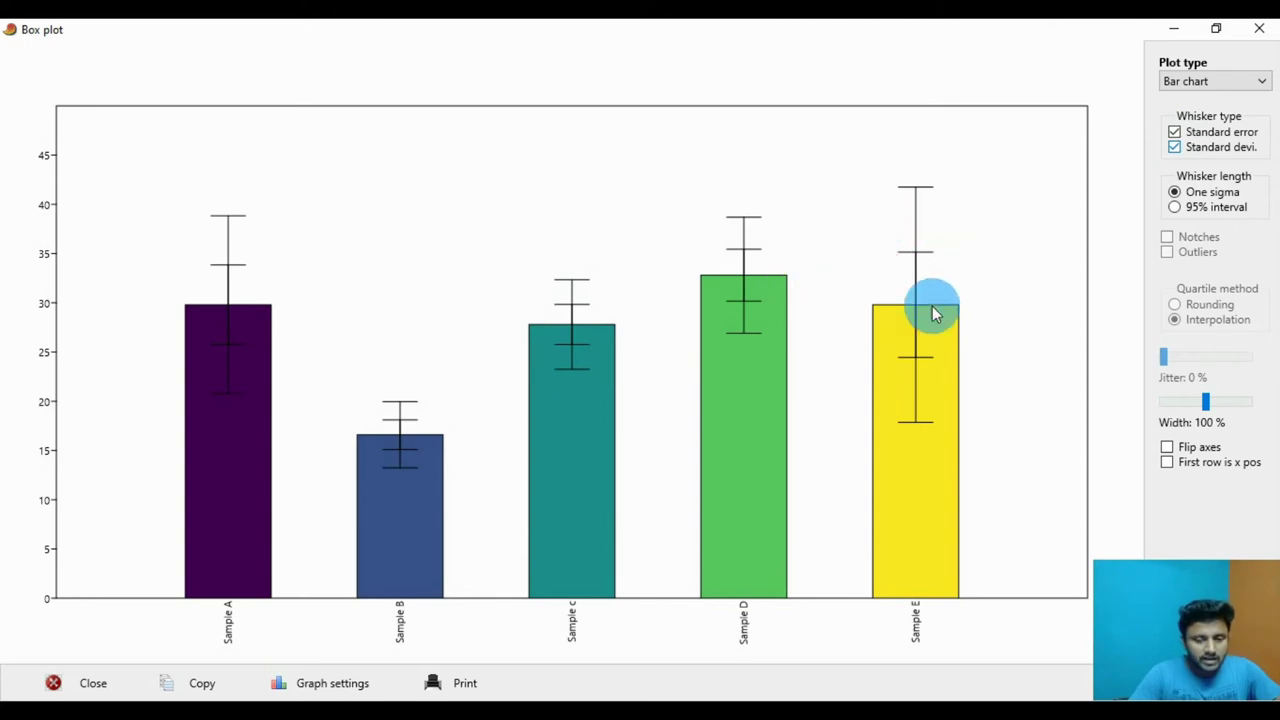
pyautogui.click(1175, 147)
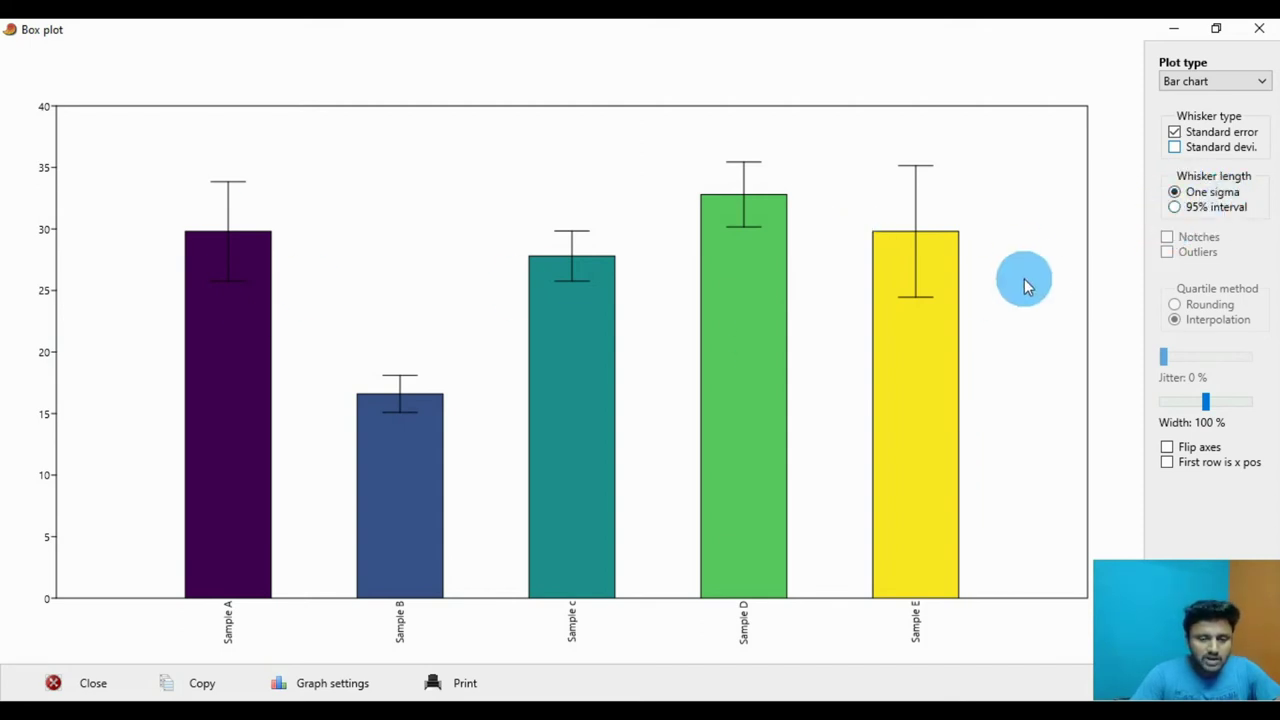
pyautogui.click(1174, 207)
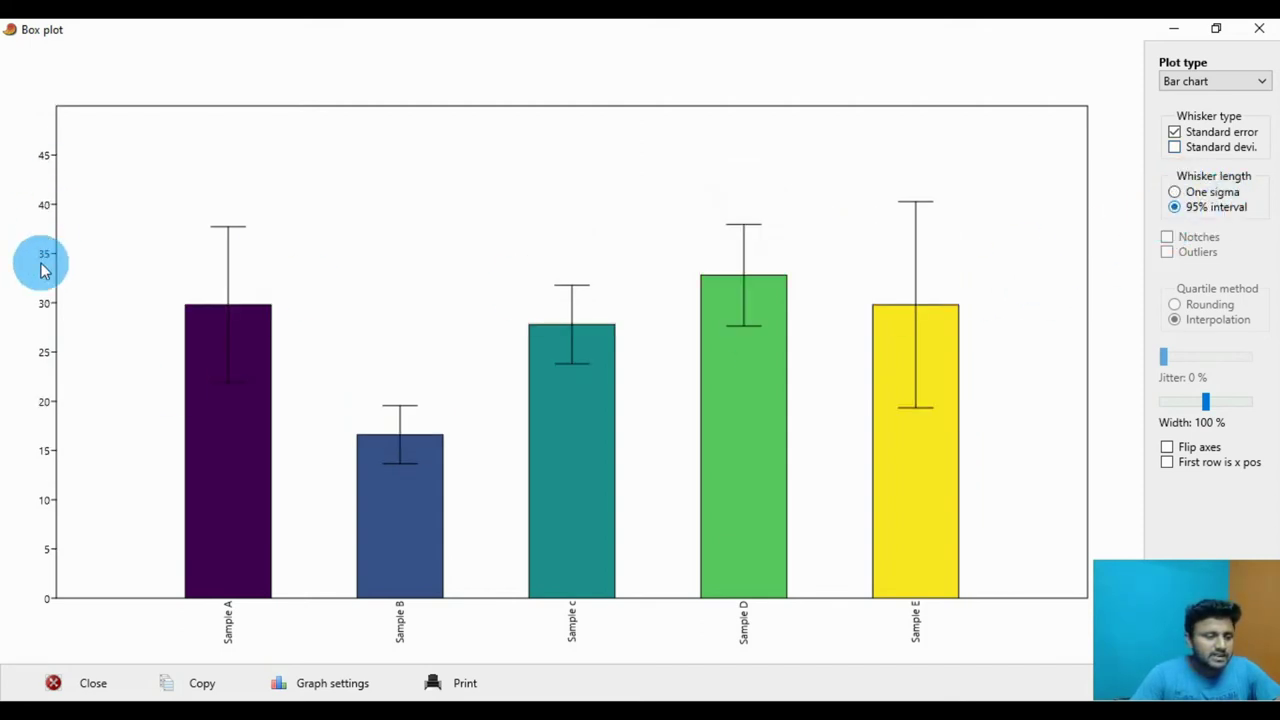
pyautogui.click(1174, 192)
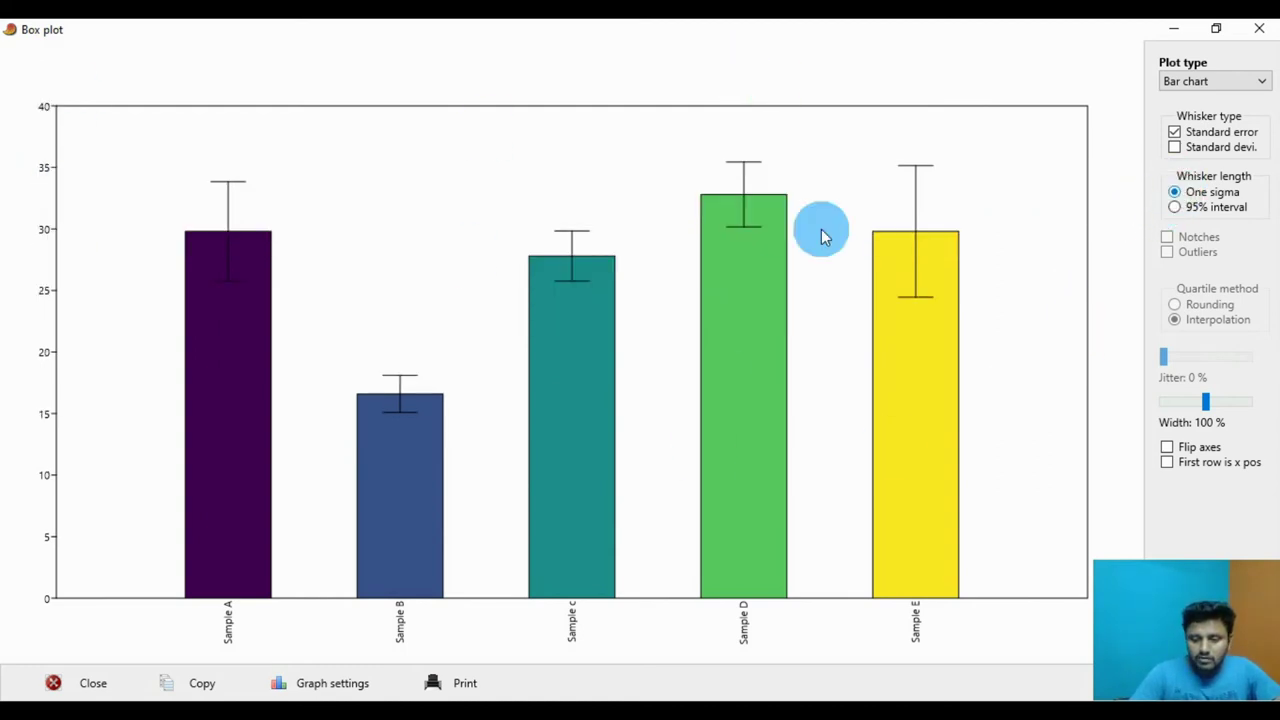
pyautogui.click(1167, 447)
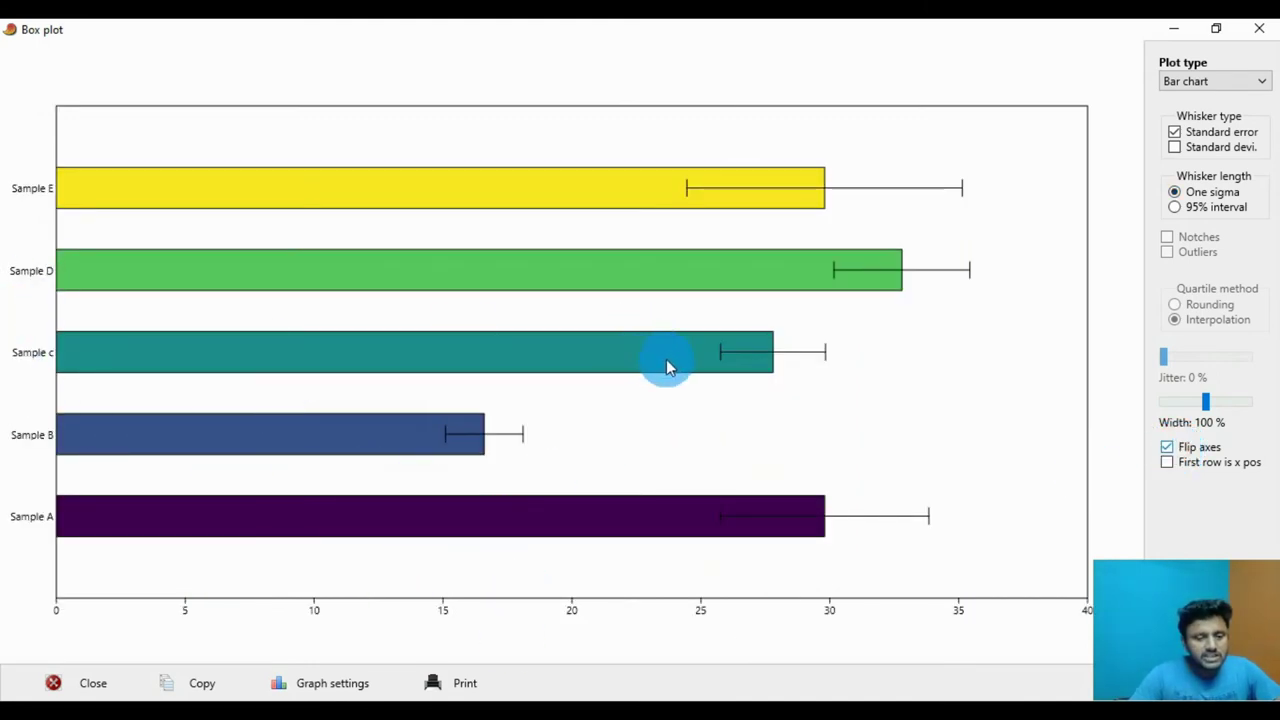
pyautogui.click(1167, 447)
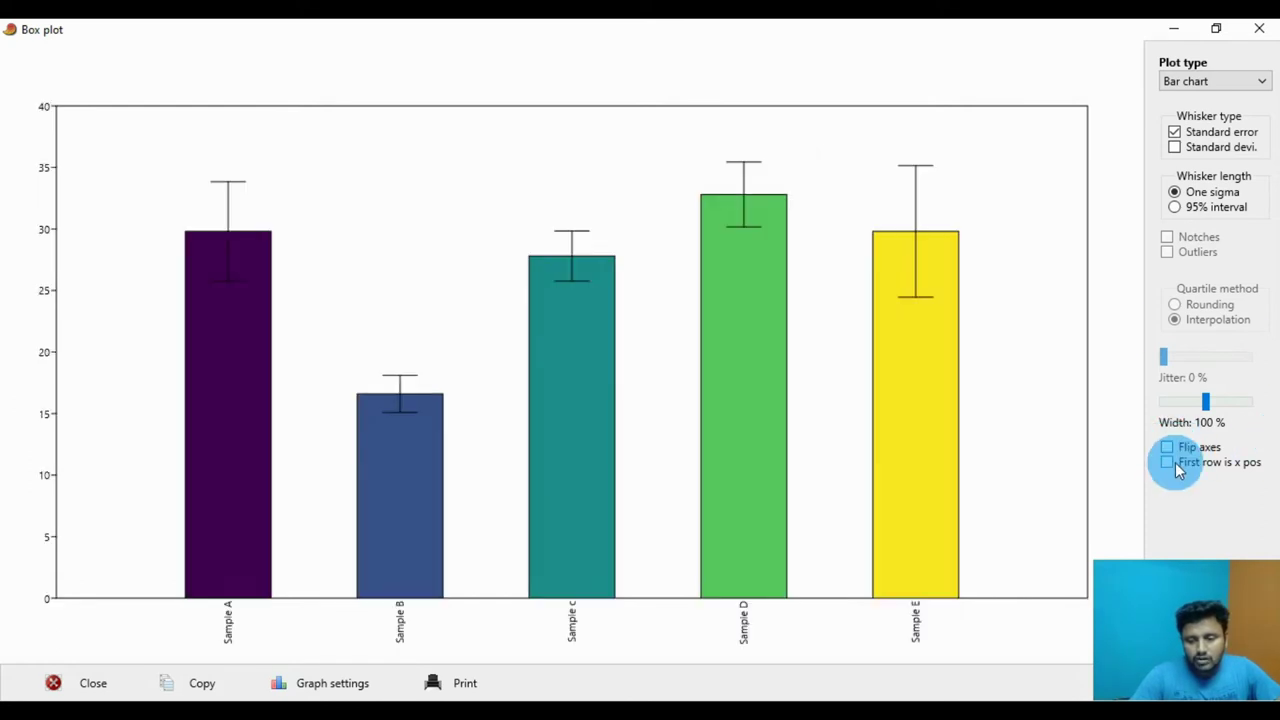
pyautogui.click(1176, 466)
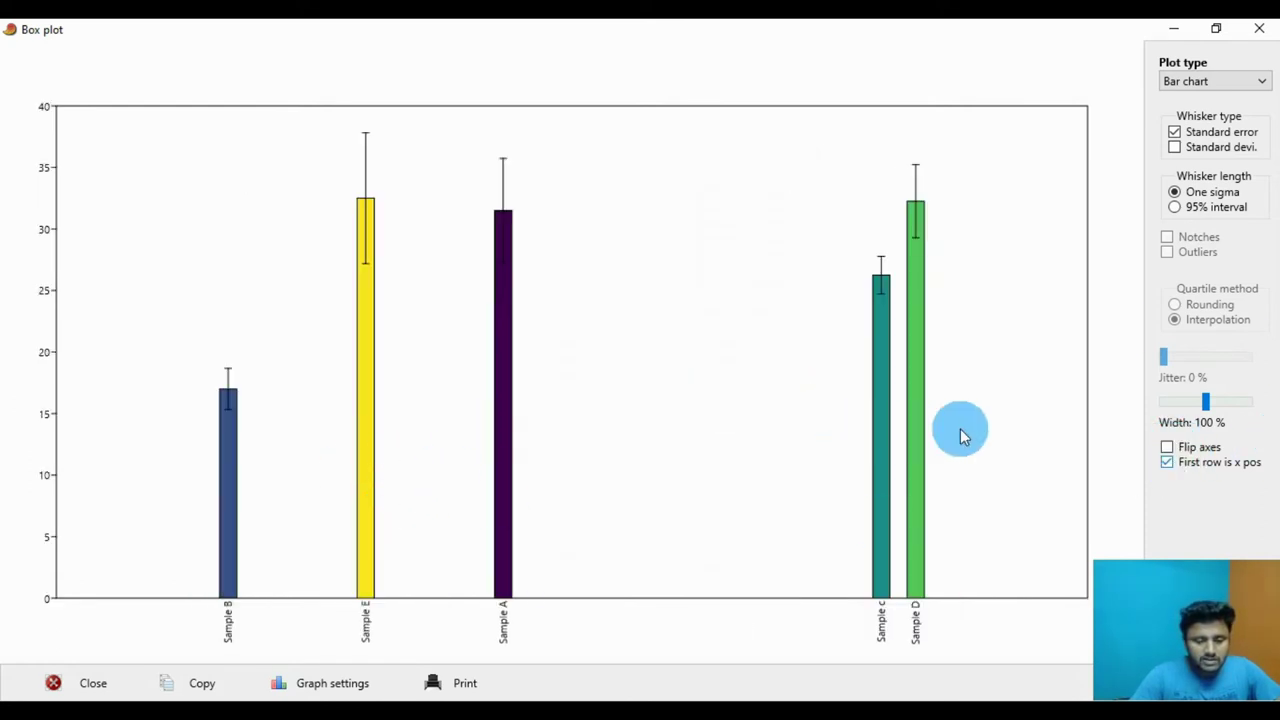
pyautogui.click(1167, 465)
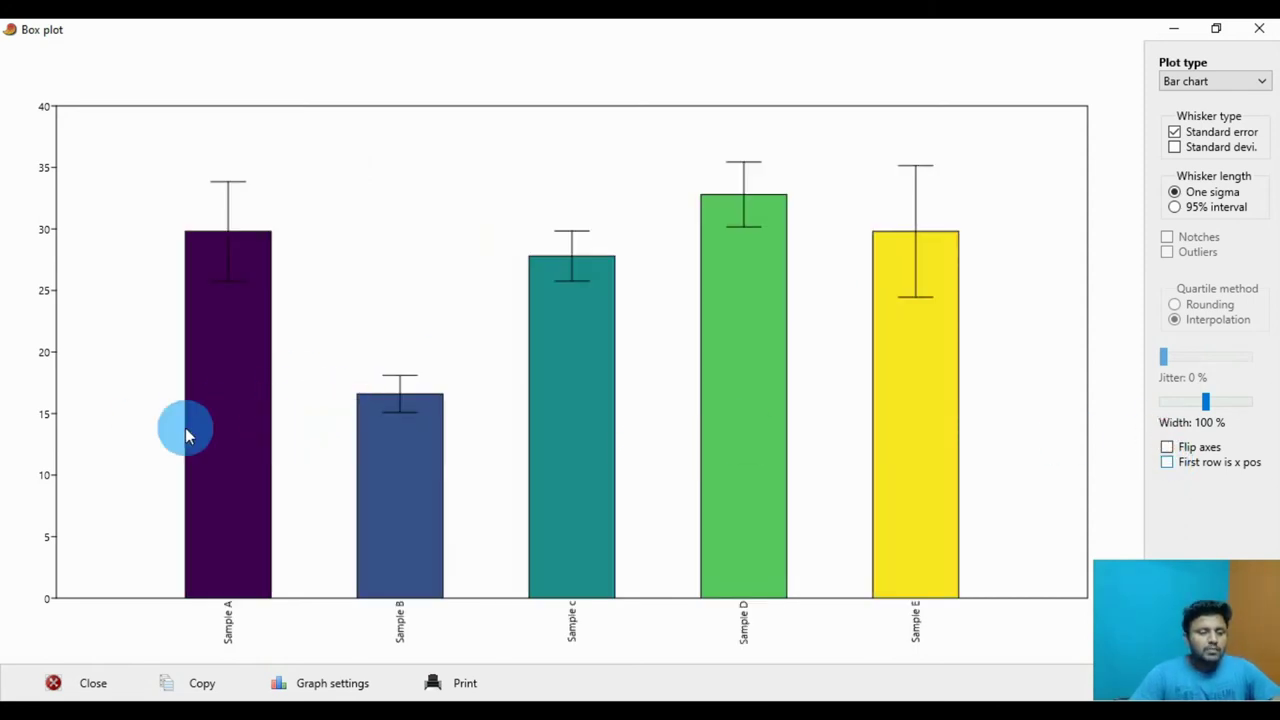
pyautogui.click(1207, 401)
pyautogui.moveTo(1207, 401); pyautogui.dragTo(1192, 402)
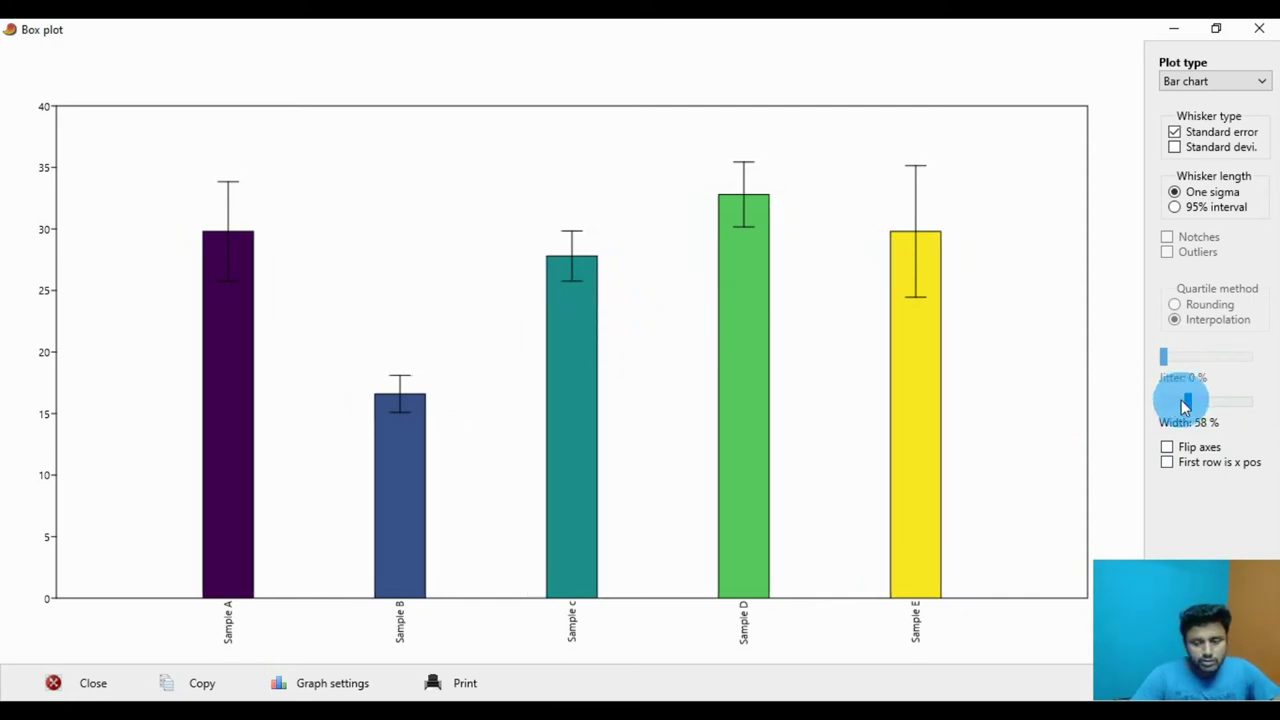
pyautogui.moveTo(1185, 404); pyautogui.dragTo(1234, 409)
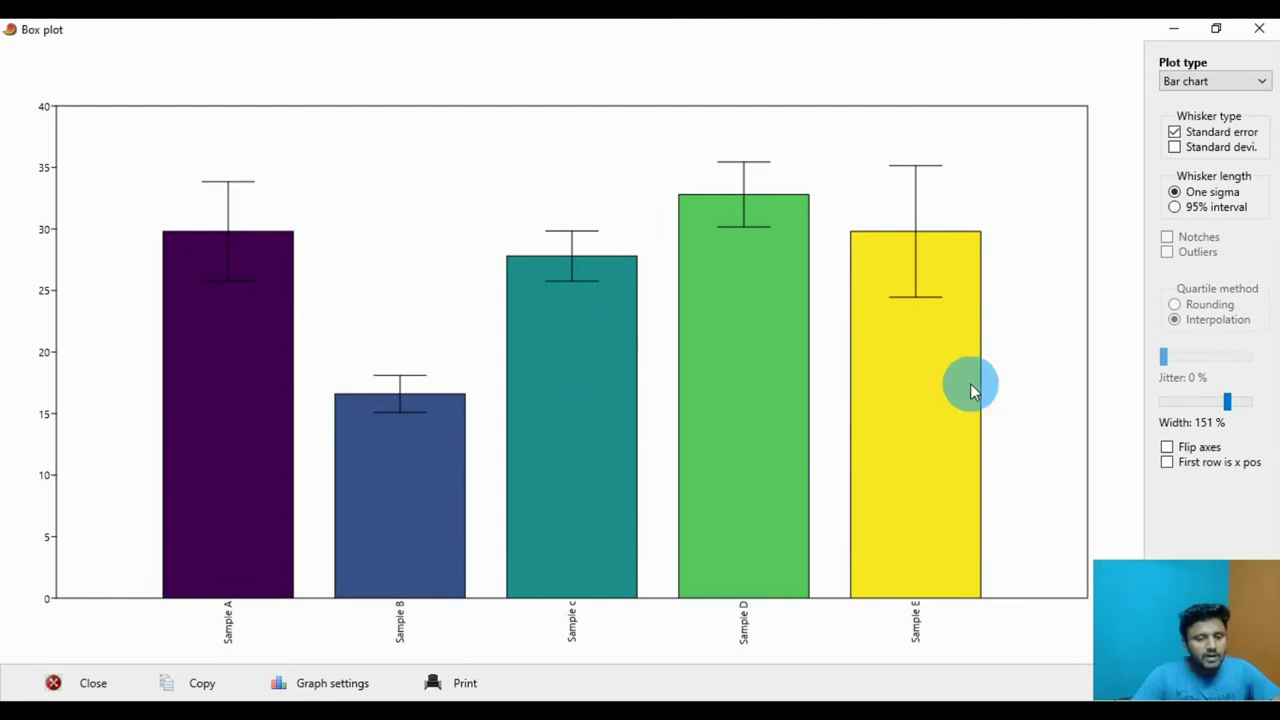
pyautogui.moveTo(1229, 401); pyautogui.dragTo(1225, 405)
pyautogui.moveTo(1221, 398); pyautogui.dragTo(1206, 405)
pyautogui.click(419, 386)
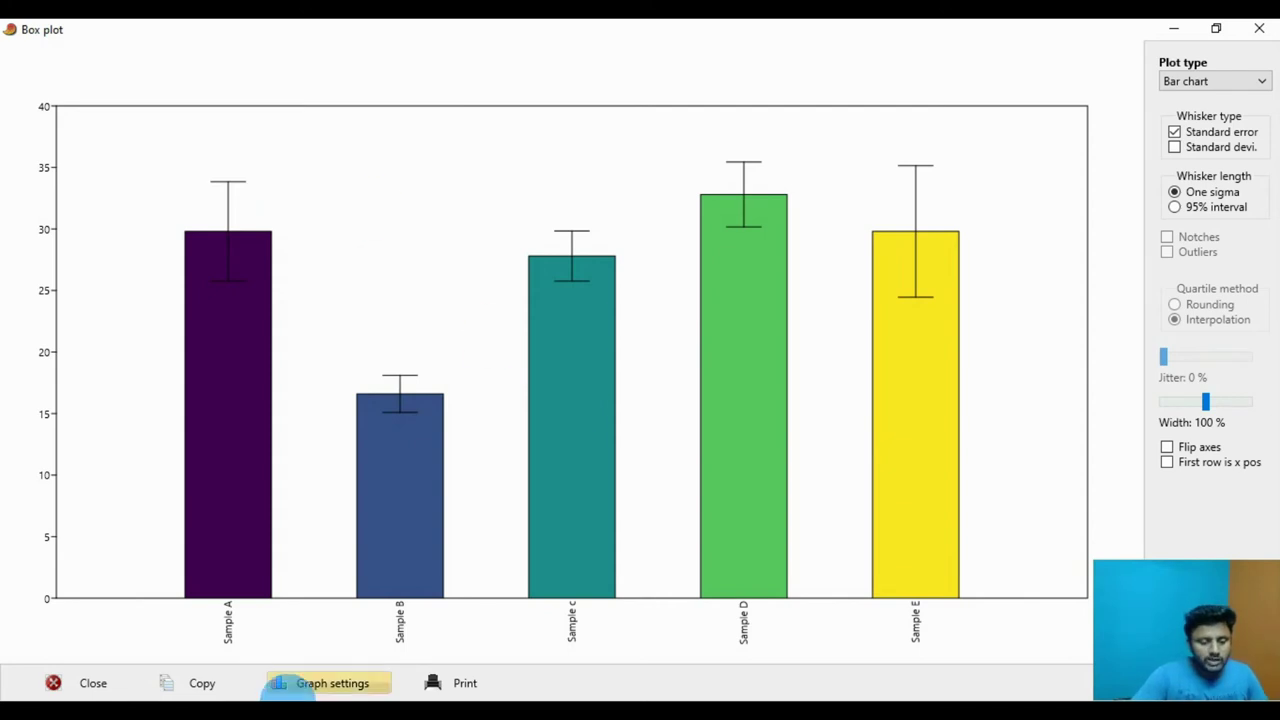
# - Label the y-axis 'Plant Hight (cm)' and the x-axis 'Experiments', and turn on Thick lines
pyautogui.click(333, 688)
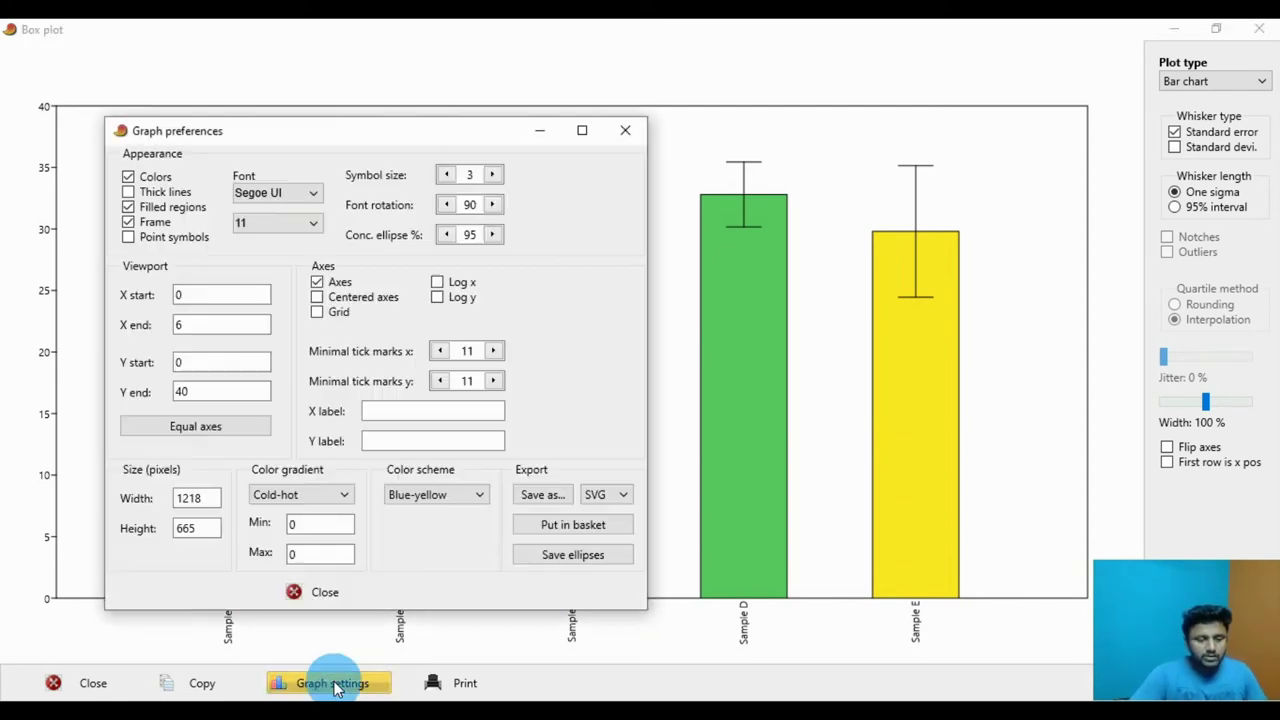
pyautogui.moveTo(339, 144); pyautogui.dragTo(670, 154)
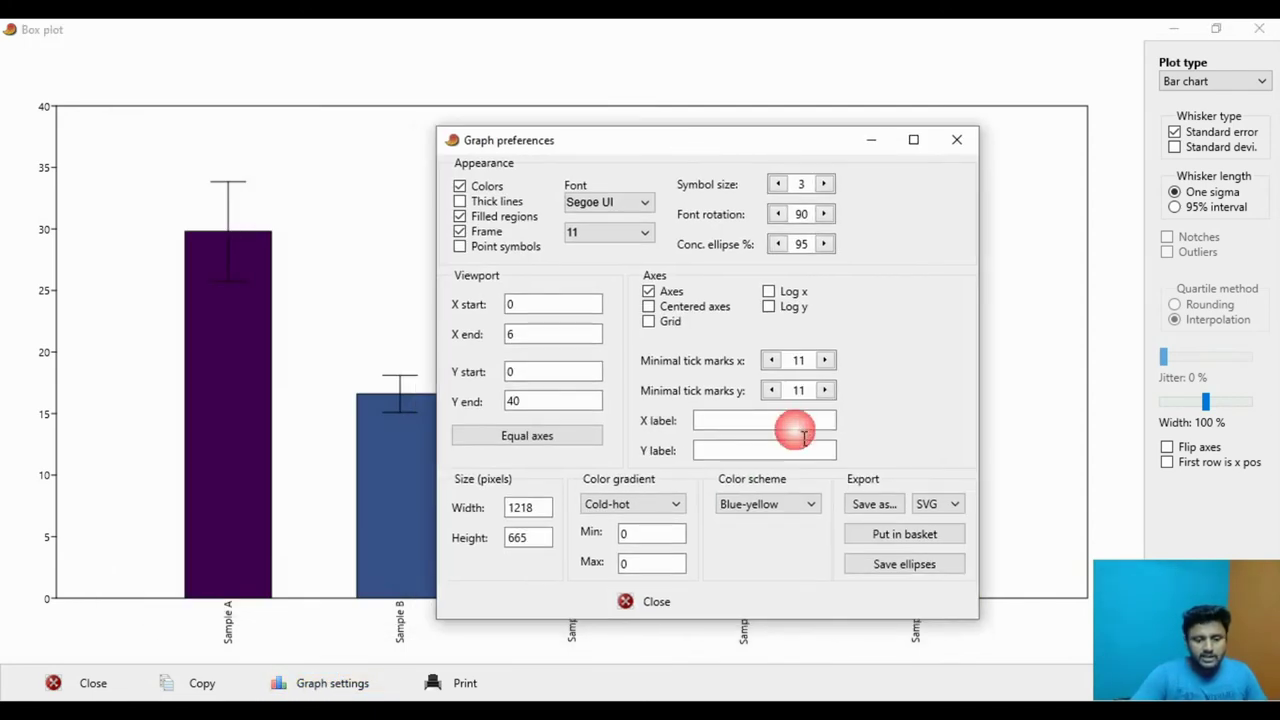
pyautogui.click(721, 455)
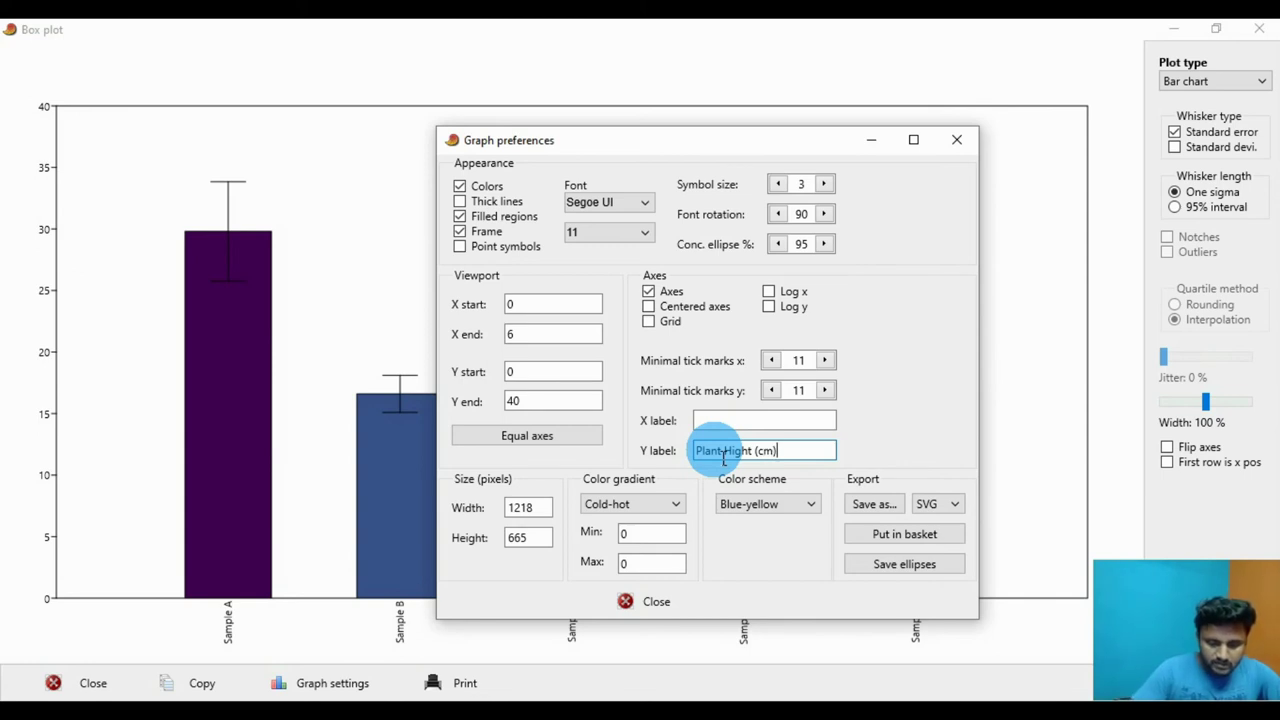
pyautogui.click(722, 423)
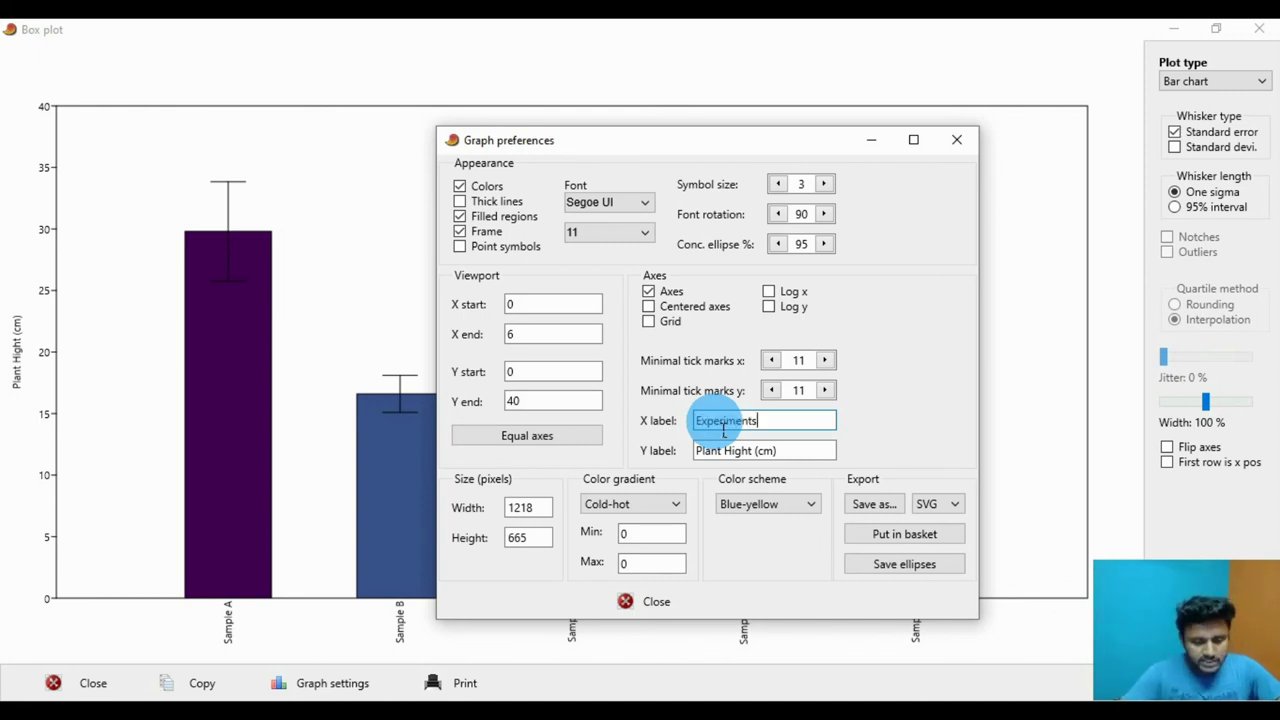
pyautogui.write('Experiments')
pyautogui.click(460, 202)
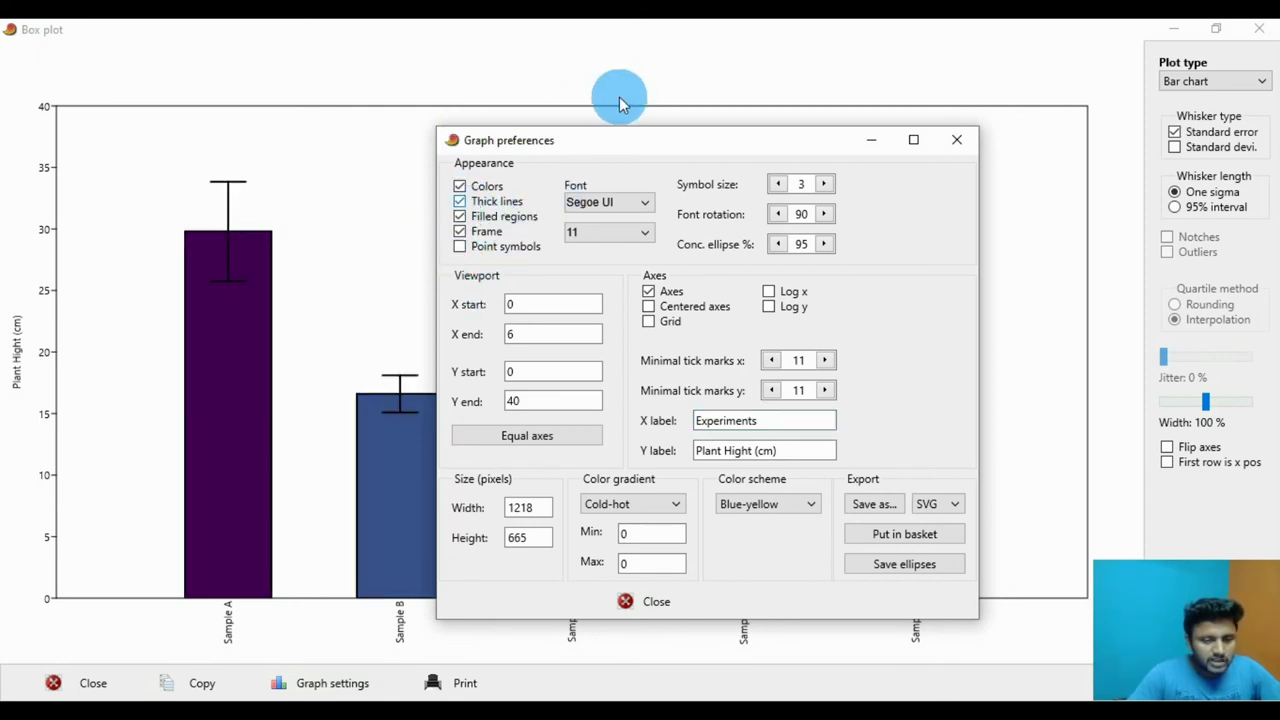
# - Set the chart's font to Times New Roman at size 12
pyautogui.moveTo(594, 139); pyautogui.dragTo(760, 138)
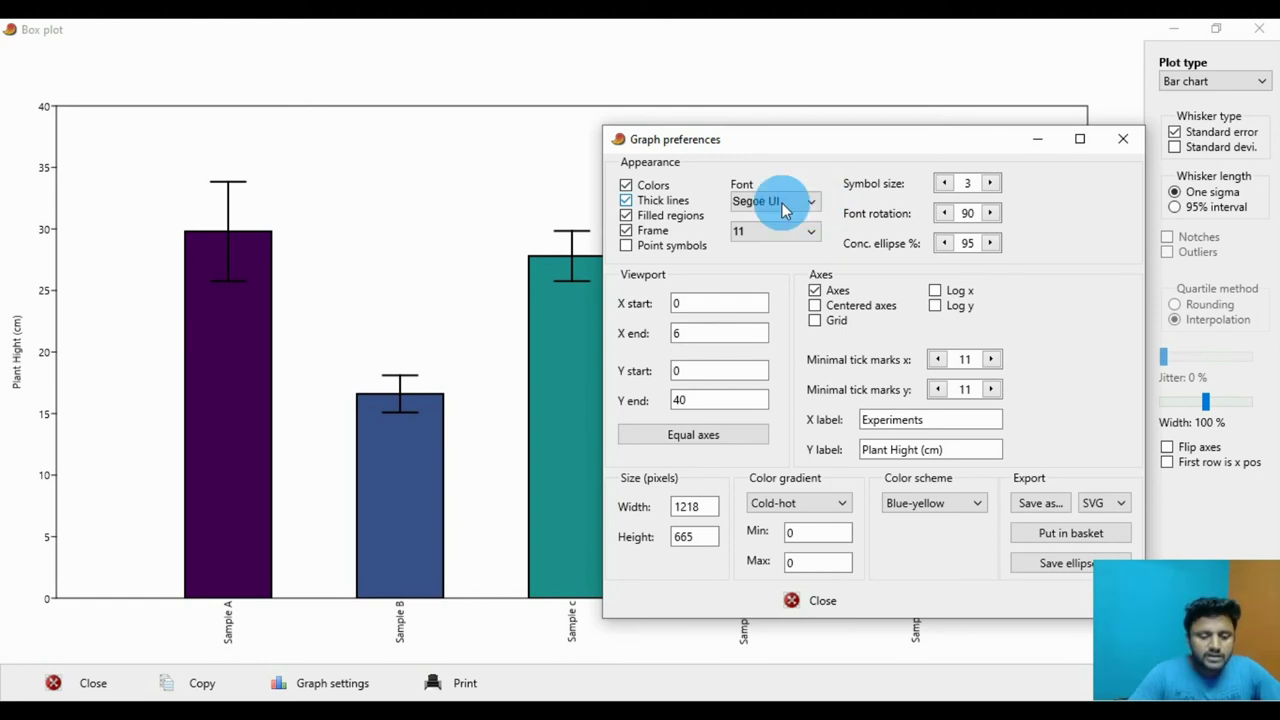
pyautogui.click(783, 204)
pyautogui.click(778, 201)
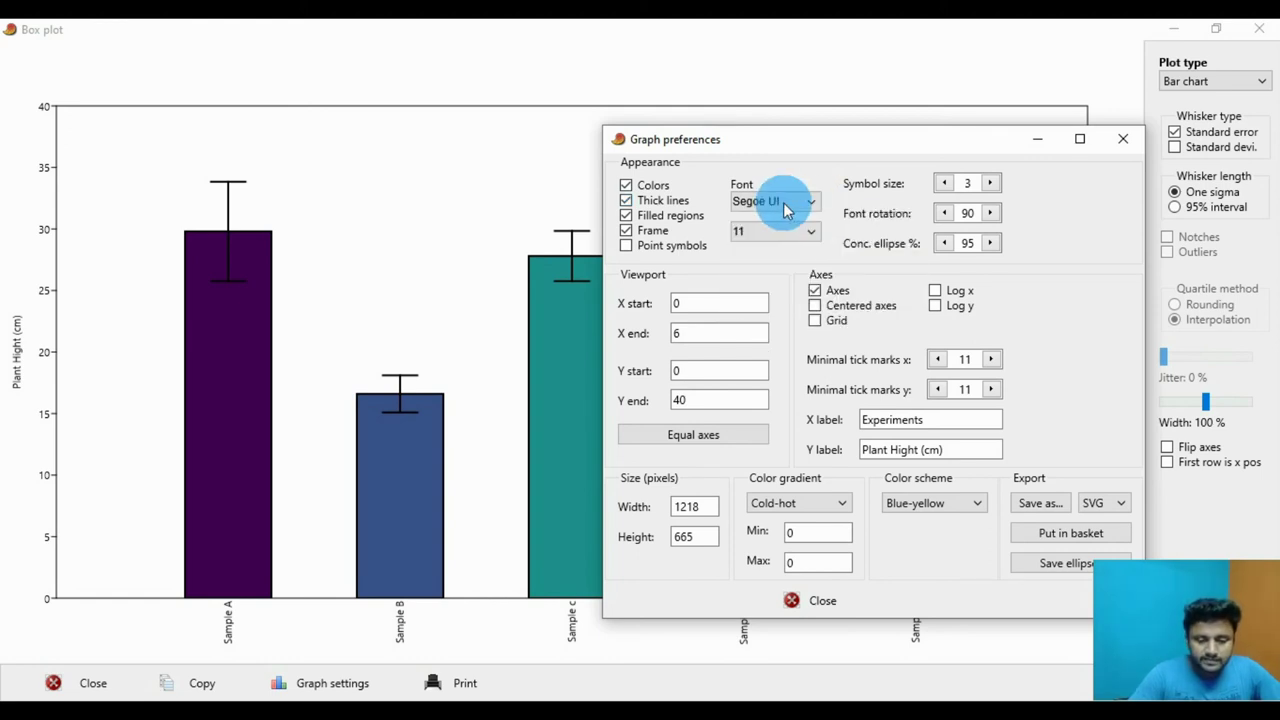
pyautogui.click(780, 203)
pyautogui.moveTo(912, 236); pyautogui.dragTo(913, 318)
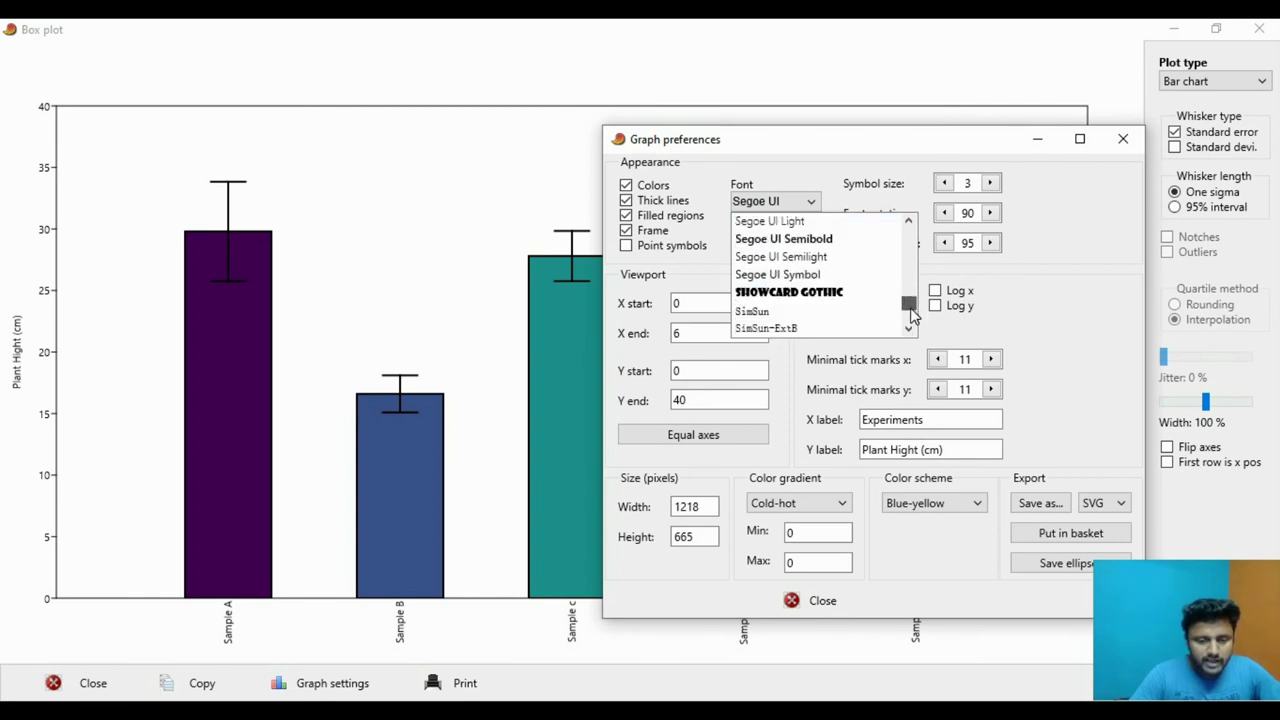
pyautogui.scroll(-1, 772, 297)
pyautogui.scroll(-3, 772, 297)
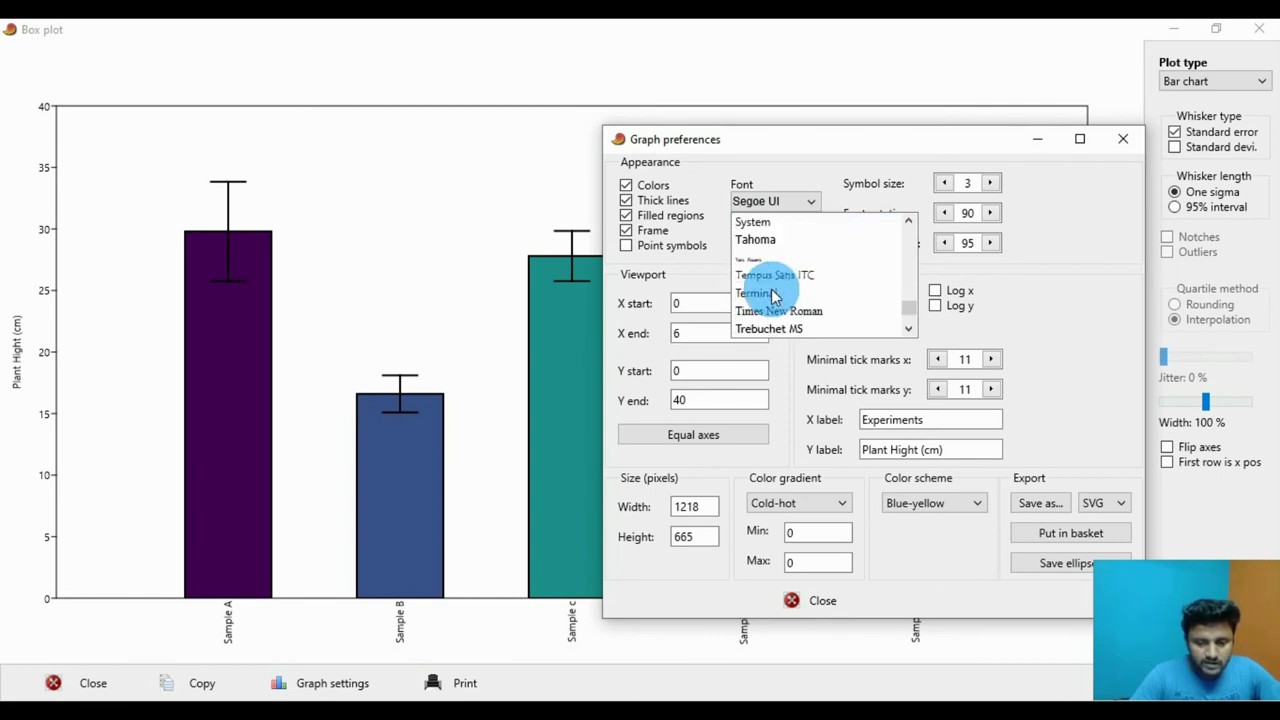
pyautogui.click(800, 311)
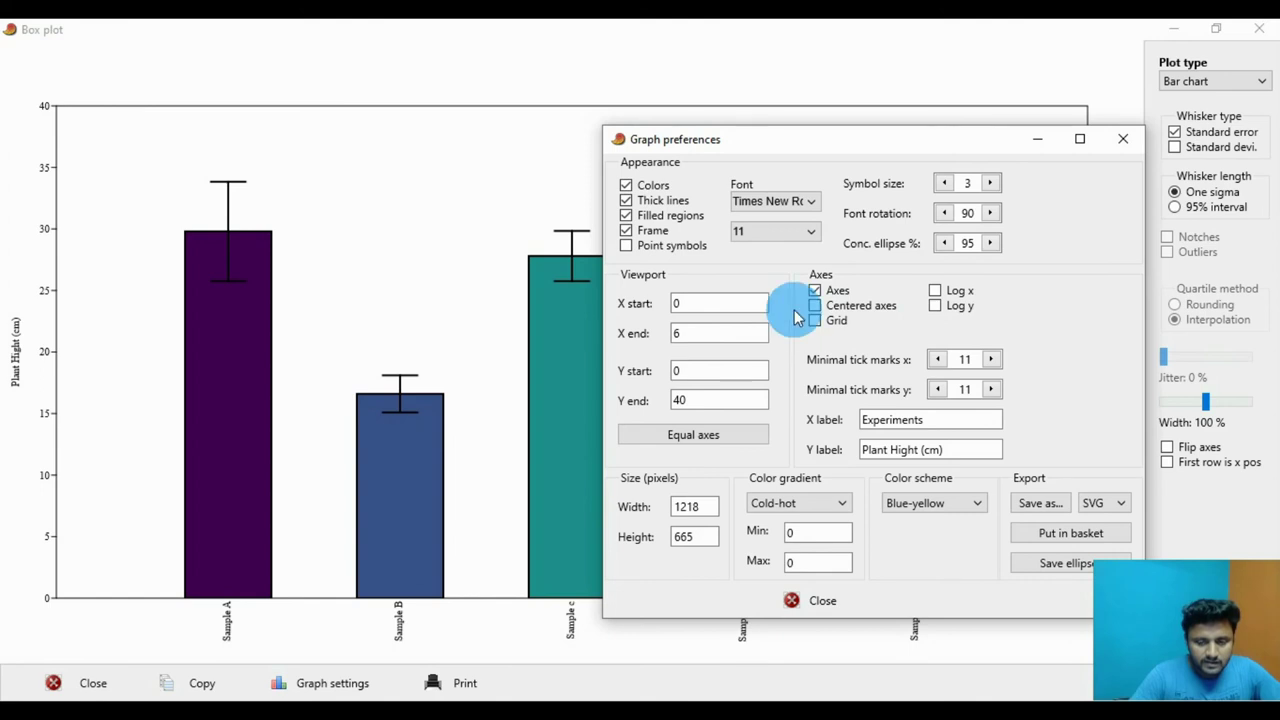
pyautogui.click(813, 233)
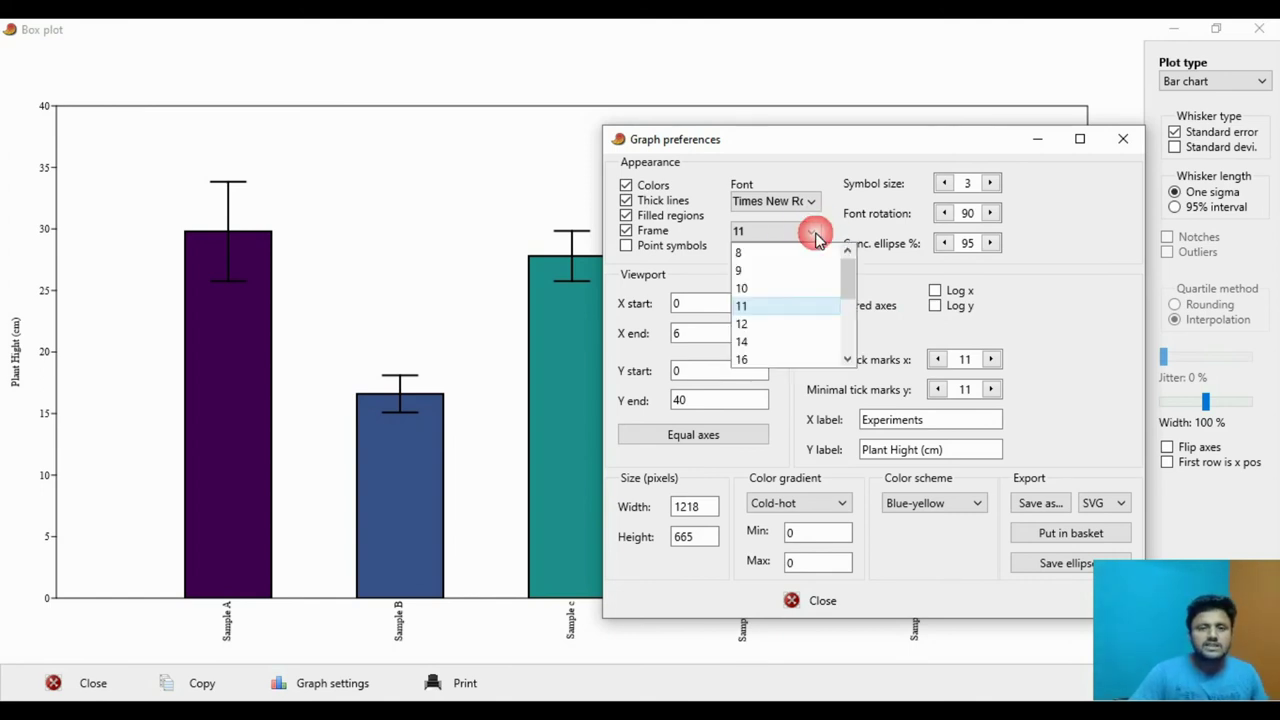
pyautogui.click(758, 327)
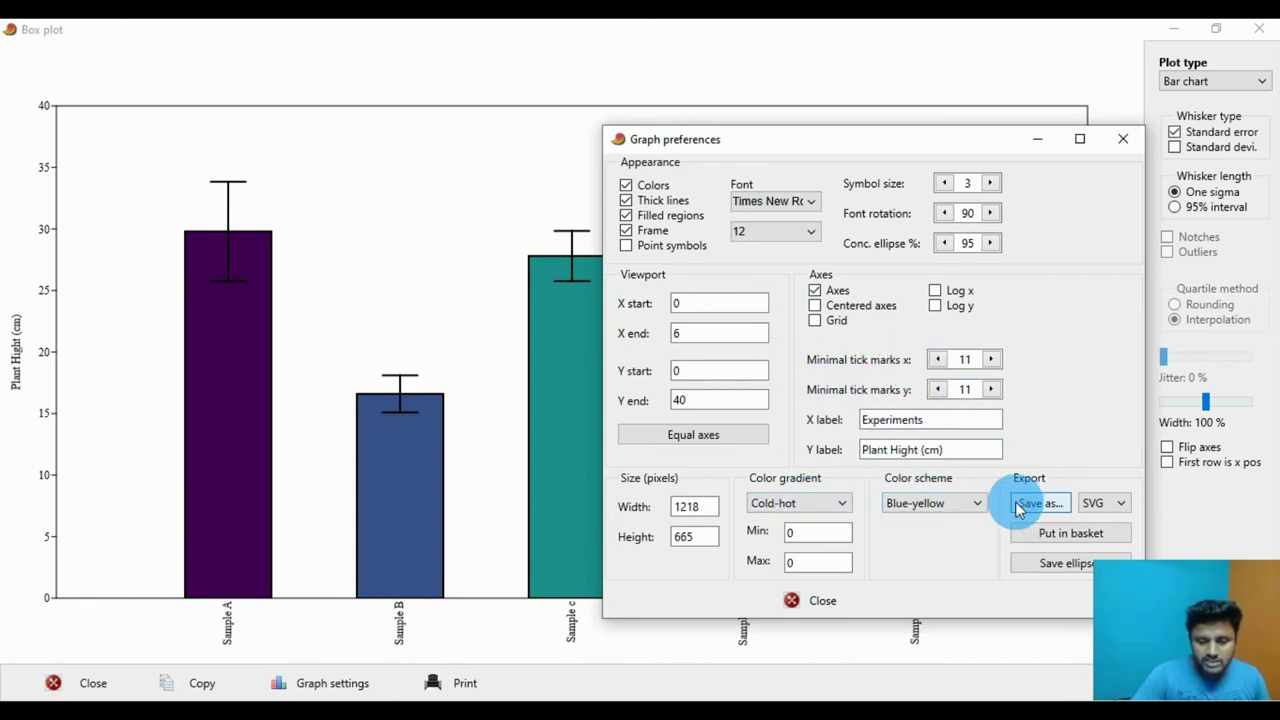
pyautogui.click(979, 504)
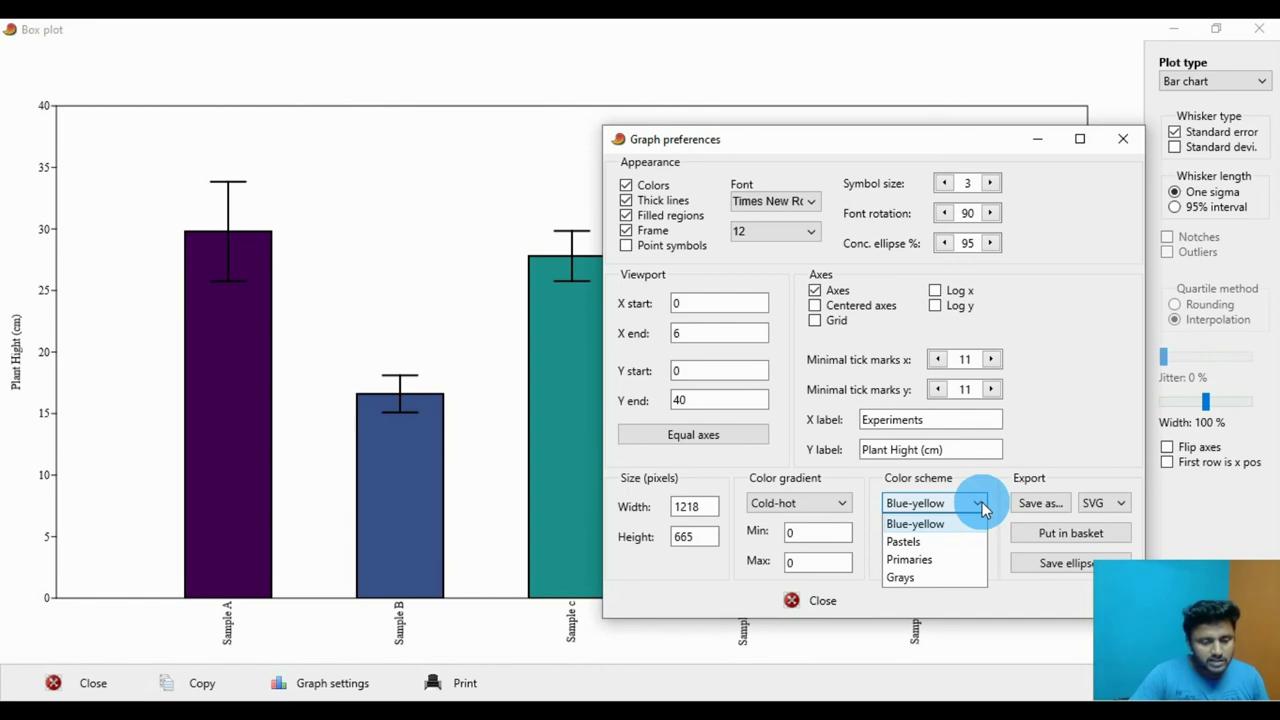
pyautogui.click(904, 541)
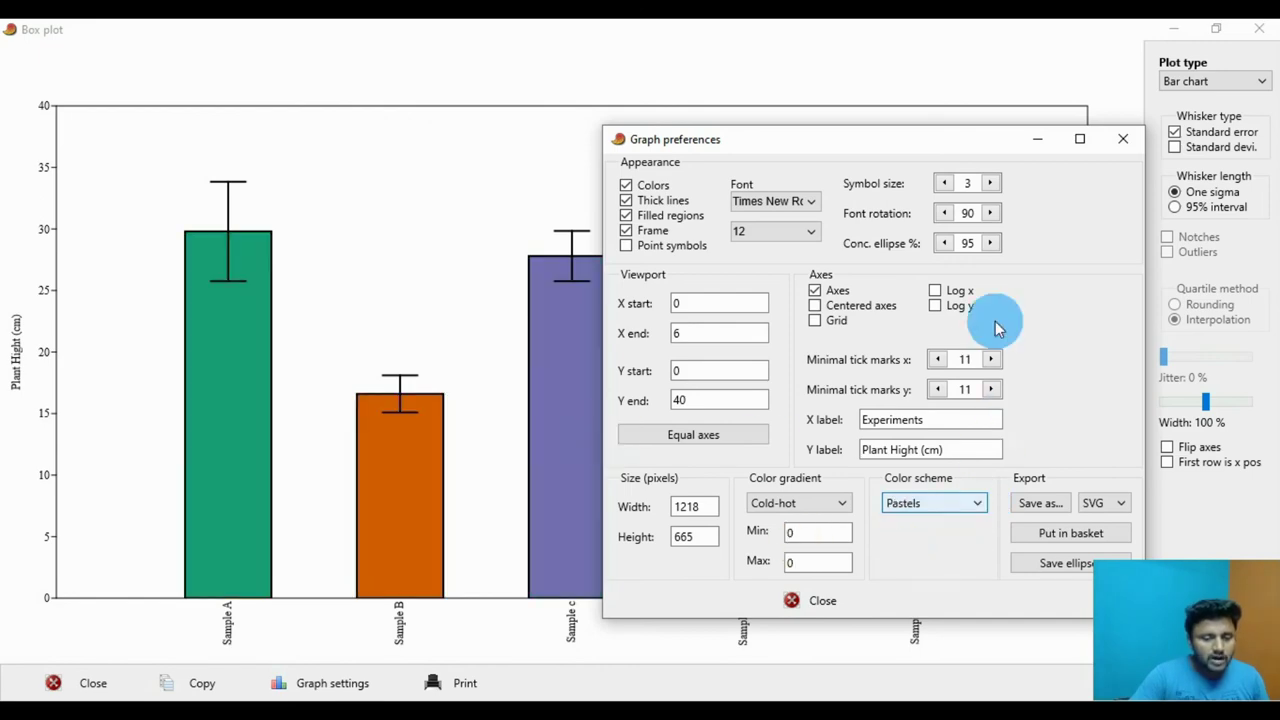
pyautogui.moveTo(876, 136)
pyautogui.mouseDown()
pyautogui.moveTo(1053, 131)
pyautogui.moveTo(1044, 99)
pyautogui.moveTo(388, 485)
pyautogui.moveTo(863, 147)
pyautogui.mouseUp()
pyautogui.click(976, 498)
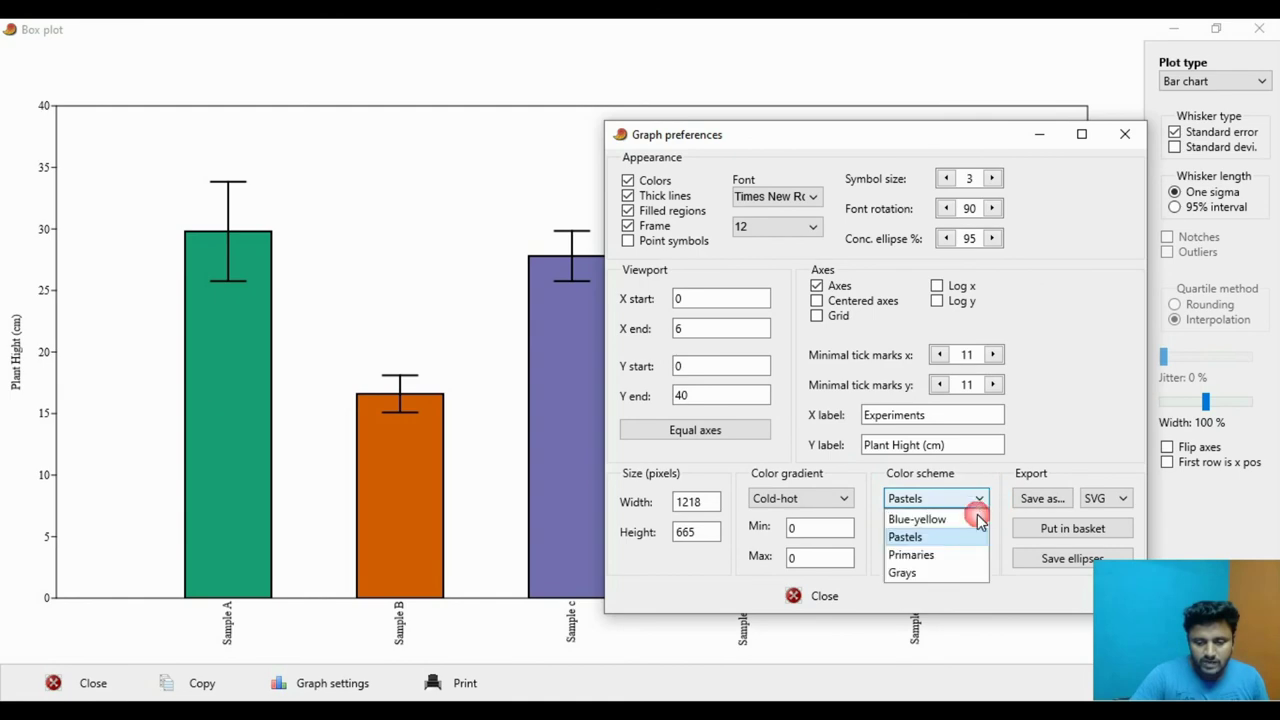
pyautogui.click(935, 555)
pyautogui.moveTo(843, 149); pyautogui.dragTo(1098, 390)
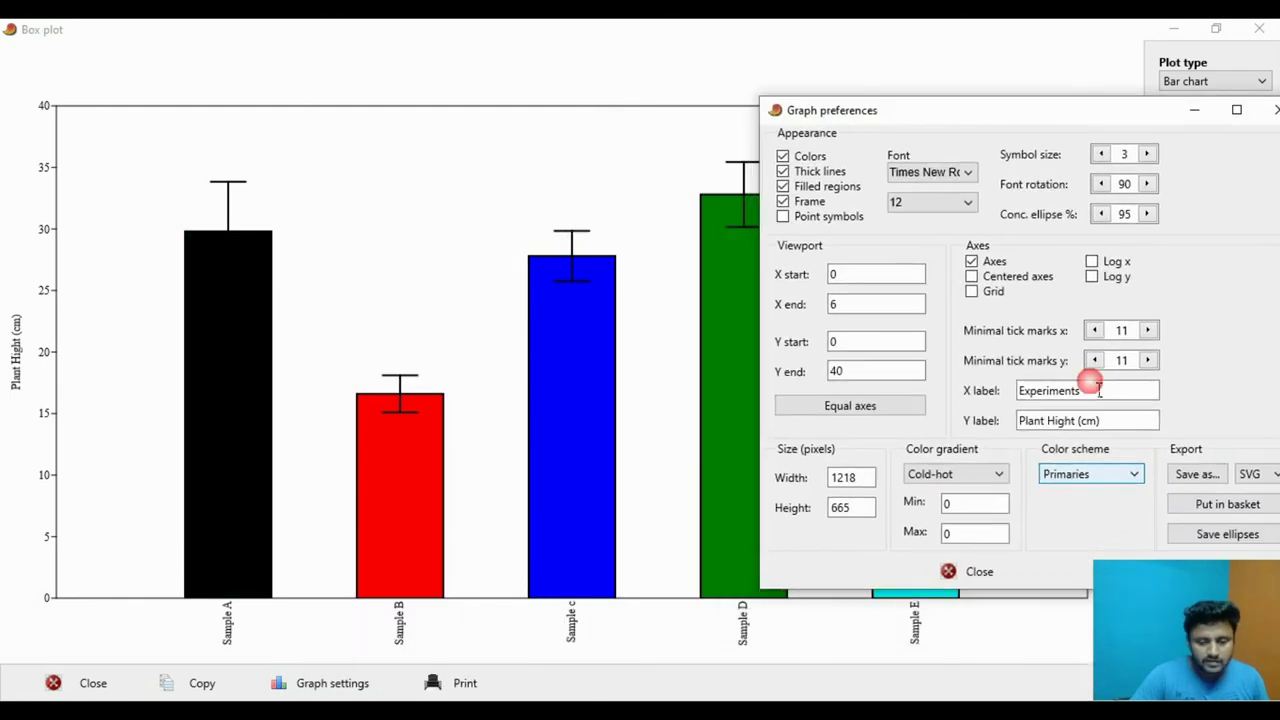
pyautogui.click(1131, 476)
pyautogui.click(1060, 547)
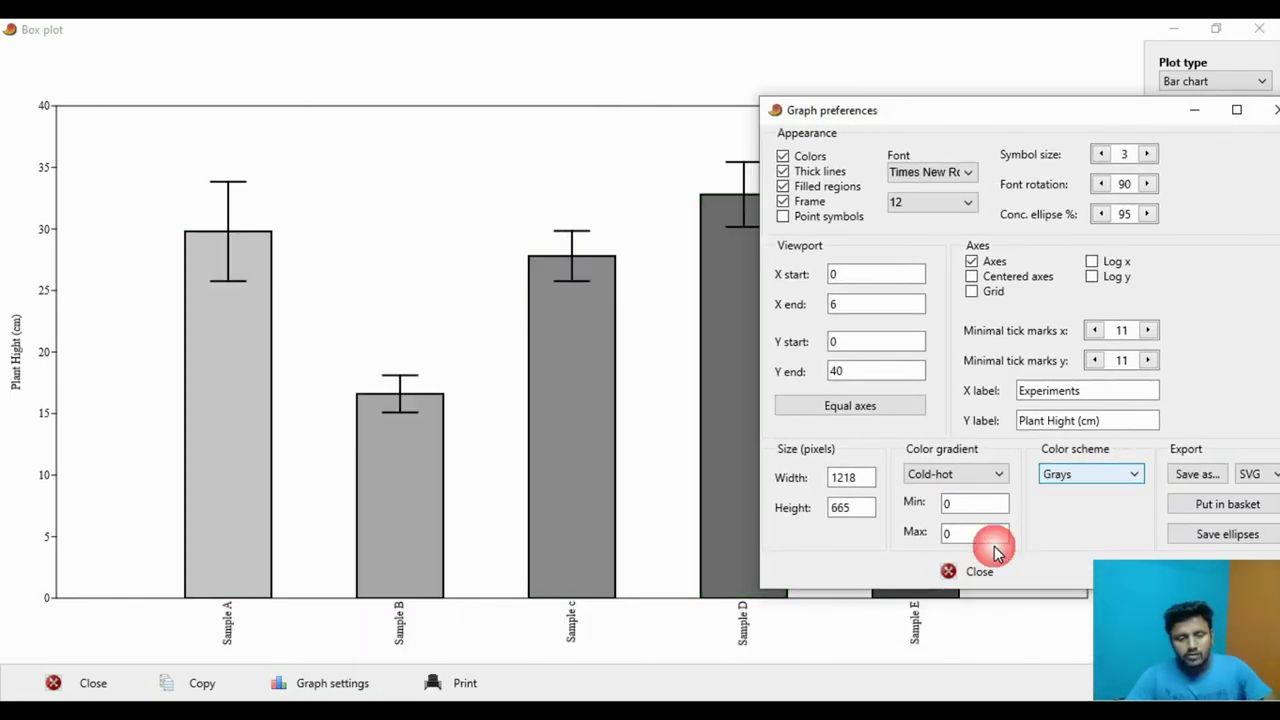
pyautogui.moveTo(997, 117); pyautogui.dragTo(846, 86)
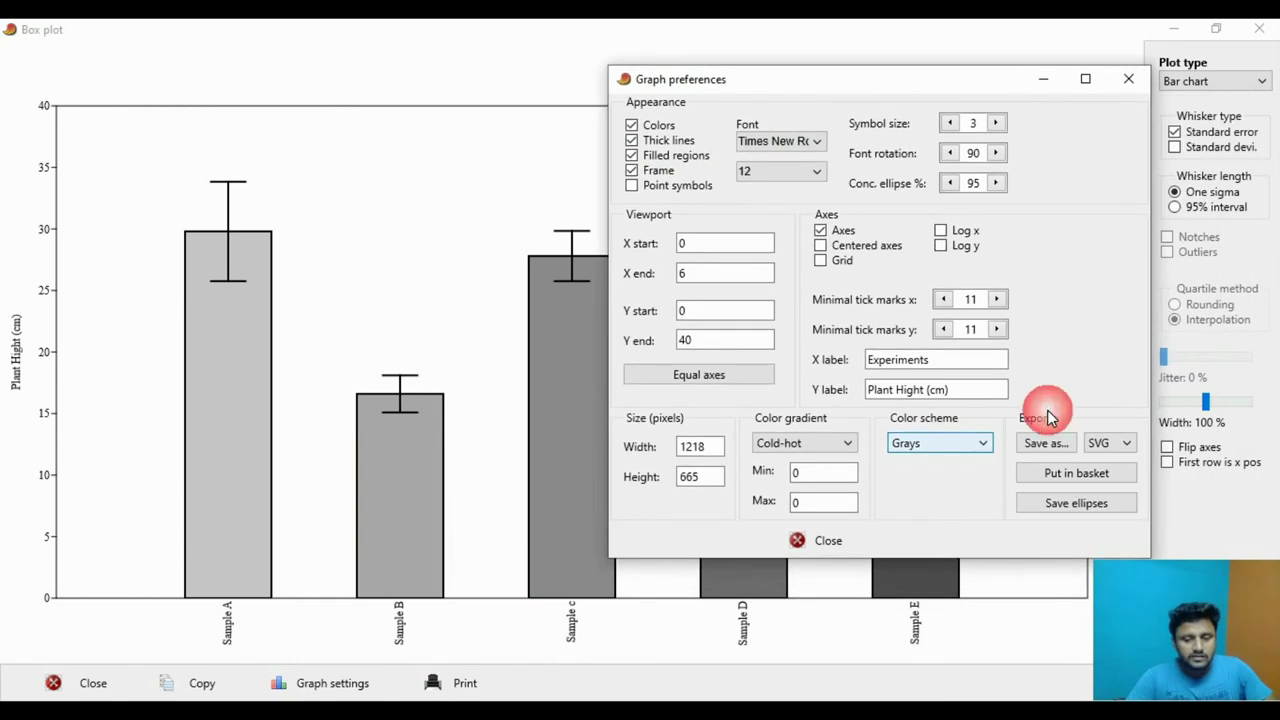
pyautogui.click(982, 450)
pyautogui.click(946, 461)
pyautogui.moveTo(880, 77); pyautogui.dragTo(957, 71)
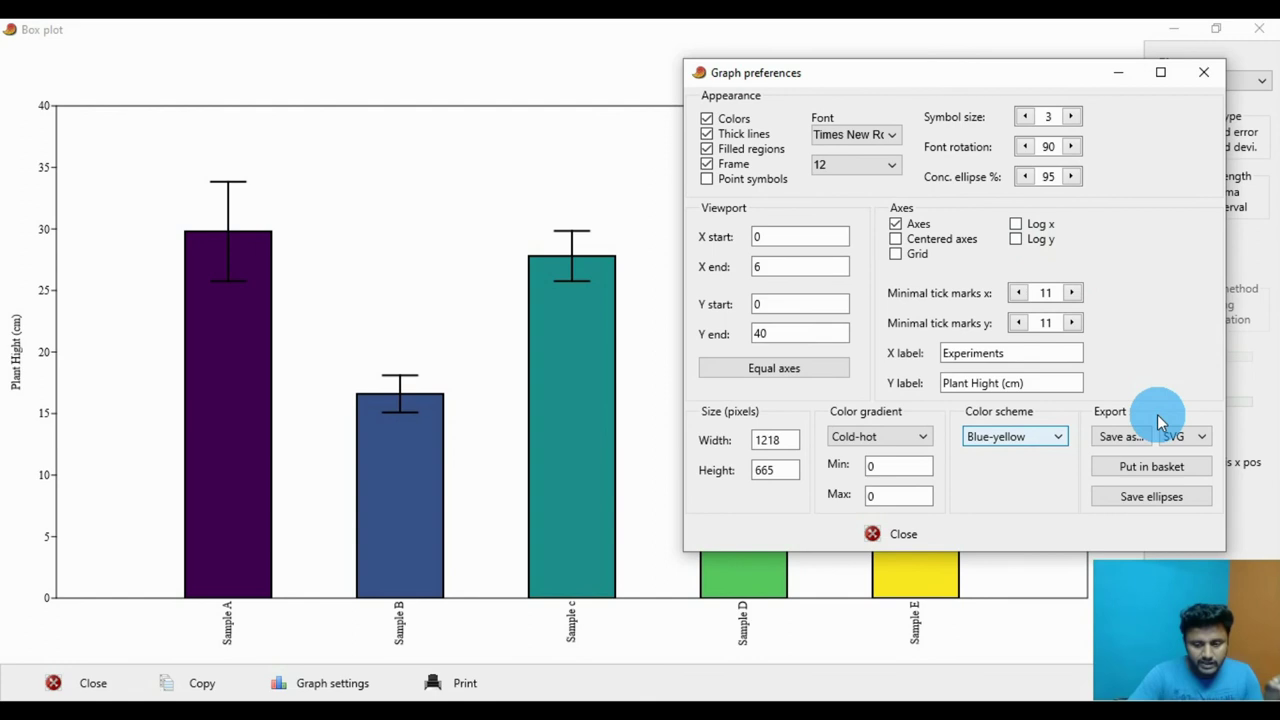
# - Set the chart export format to JPG
pyautogui.click(1193, 436)
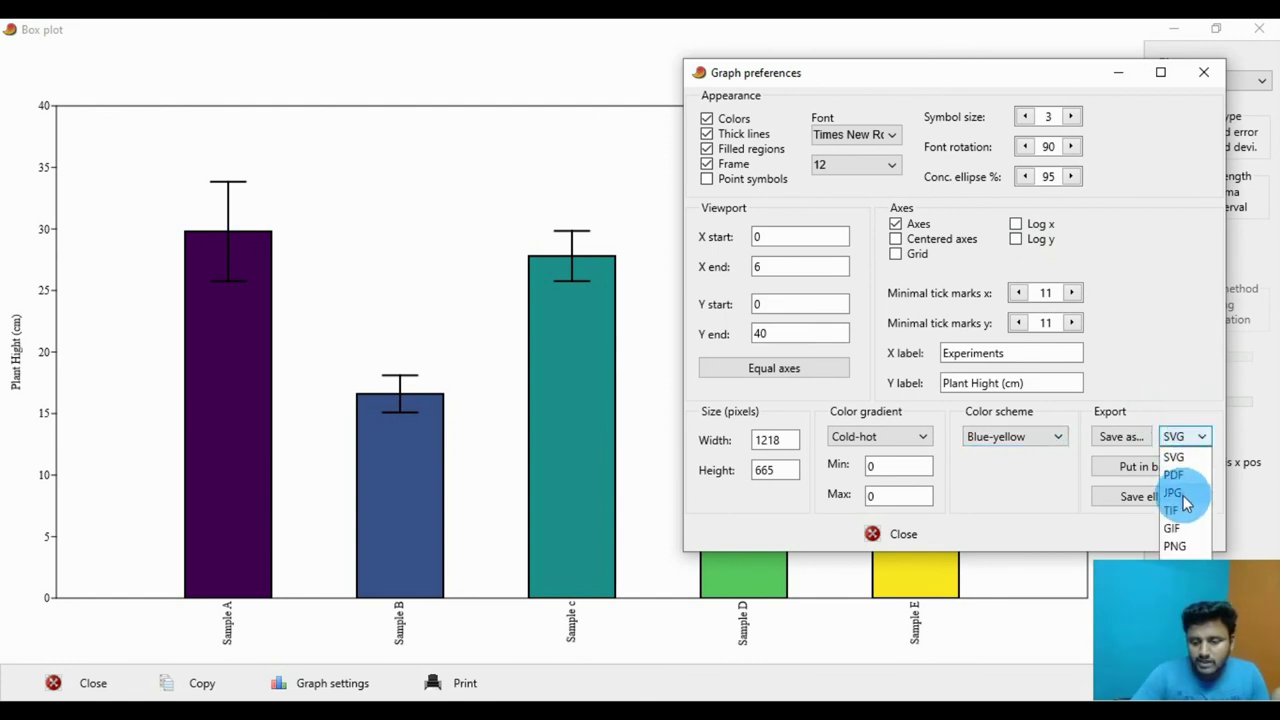
pyautogui.click(1173, 493)
pyautogui.click(1185, 436)
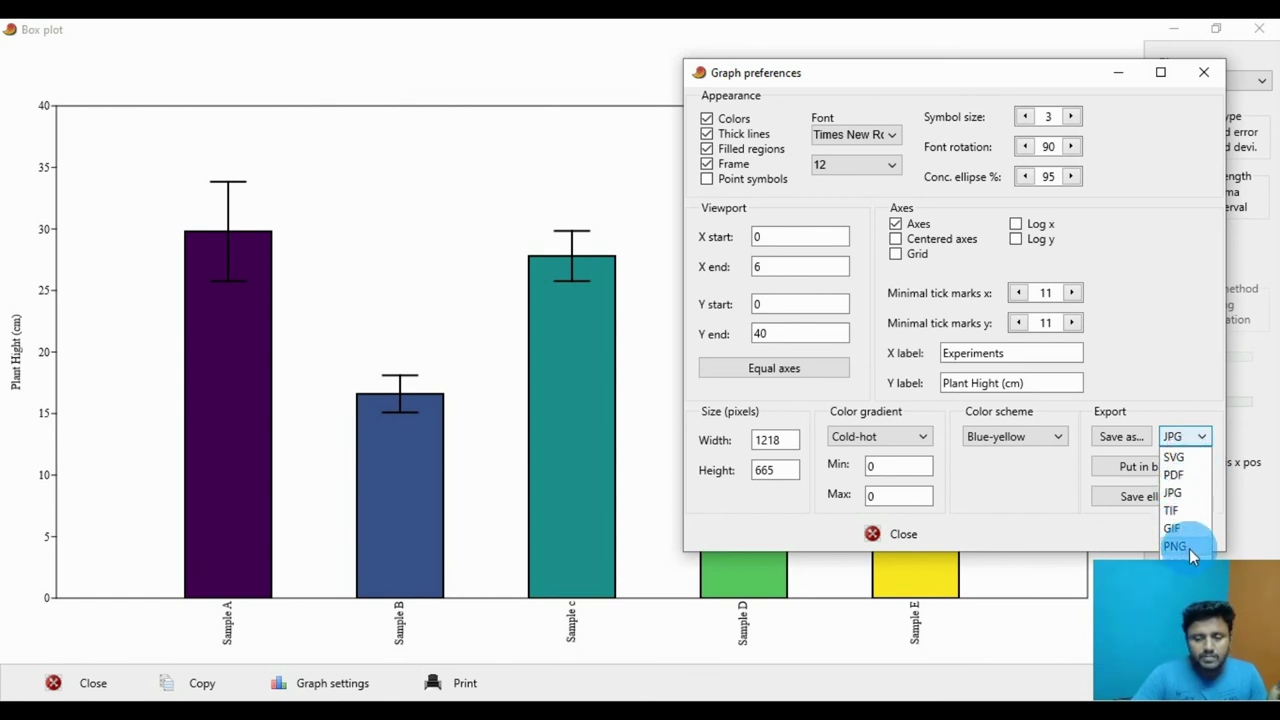
pyautogui.click(1198, 493)
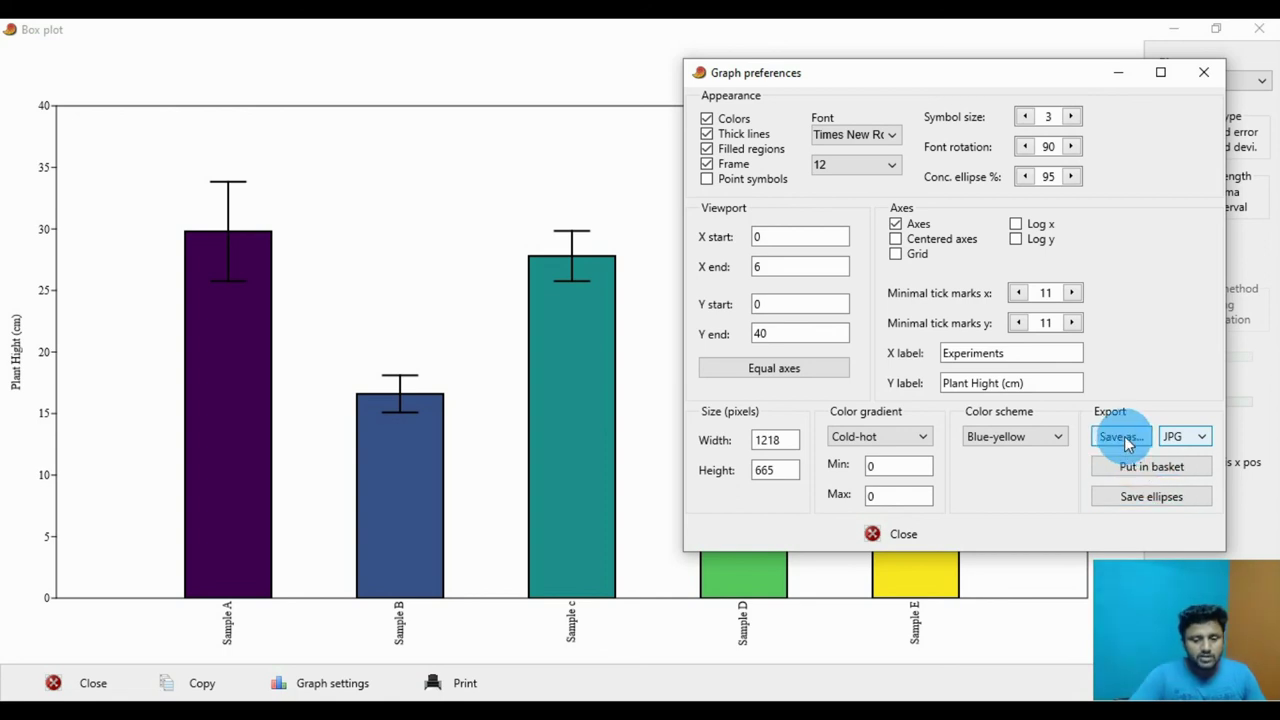
# - Save the chart image as 'Bar Graph' on the Desktop
pyautogui.click(1121, 438)
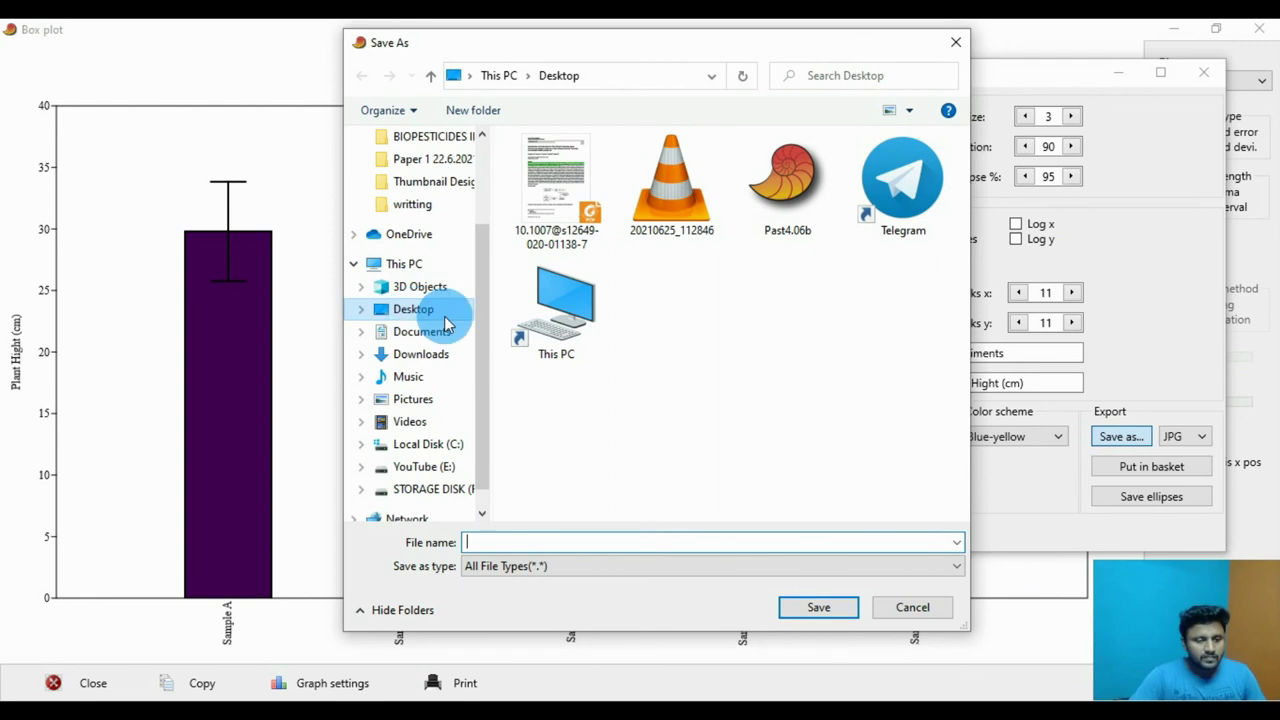
pyautogui.click(552, 541)
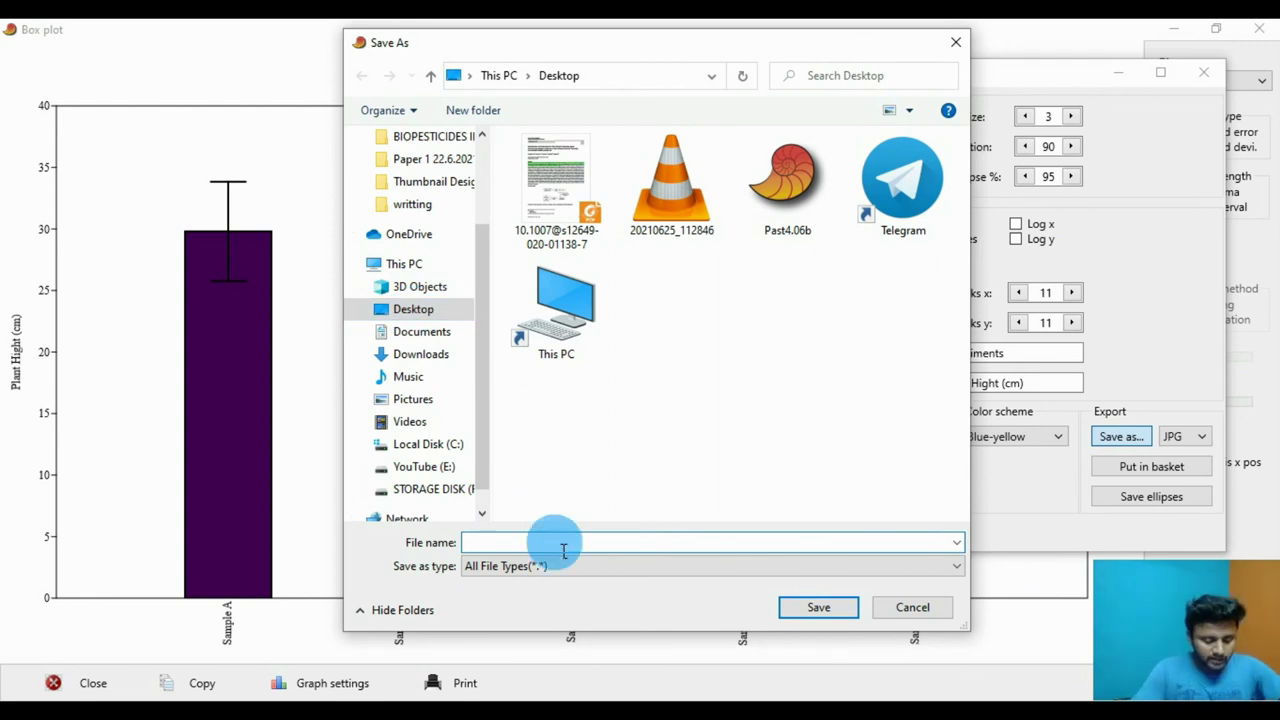
pyautogui.write('Bar Graph')
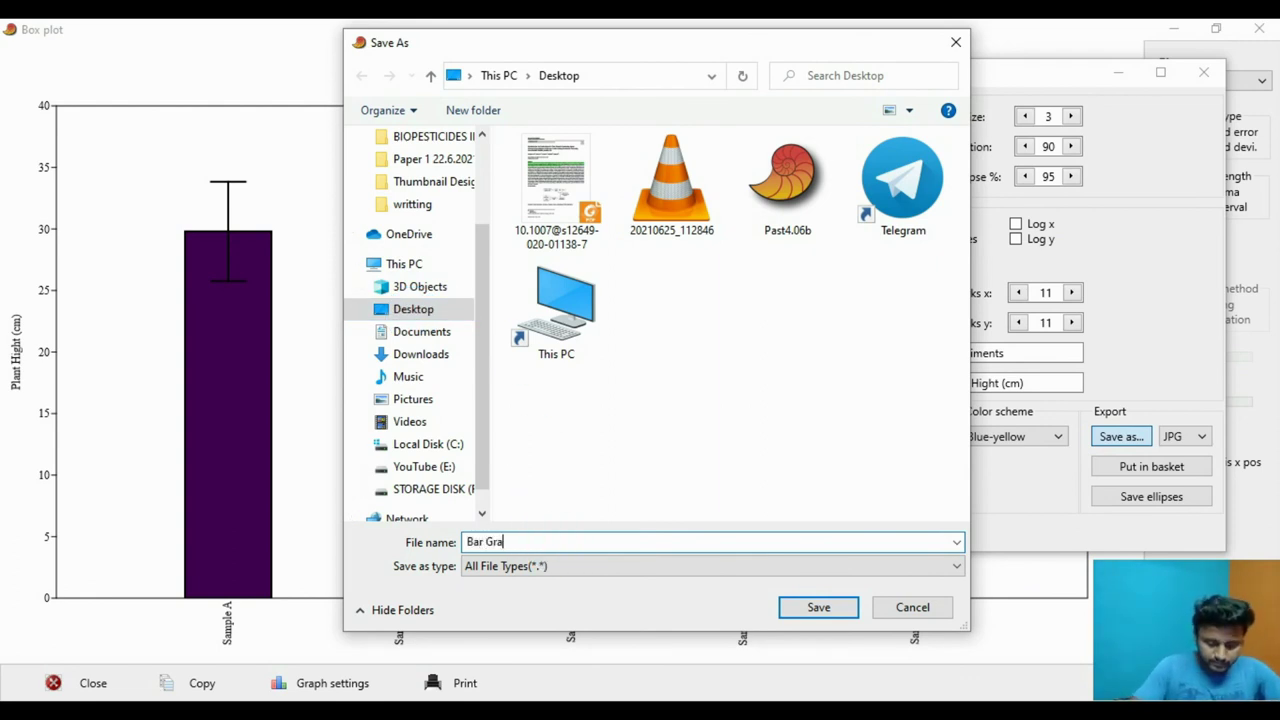
pyautogui.click(818, 609)
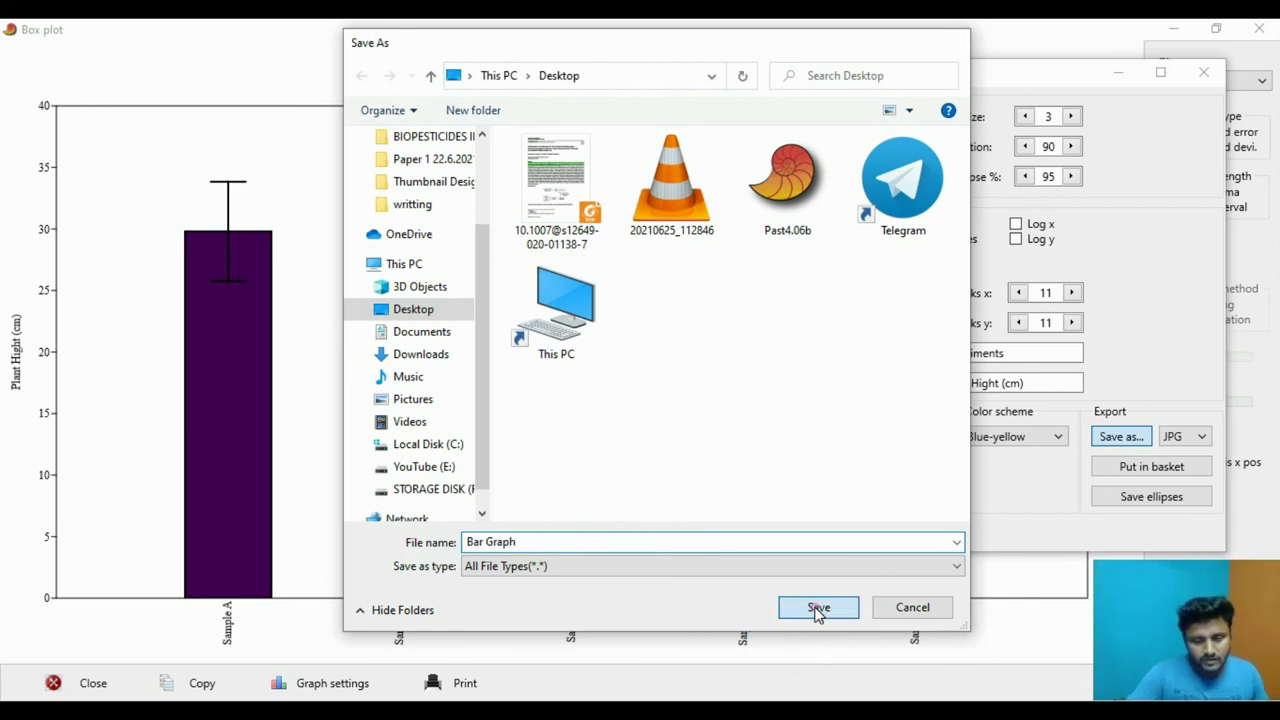
# - Close the Graph preferences dialog, leaving the bar chart displayed
pyautogui.click(903, 535)
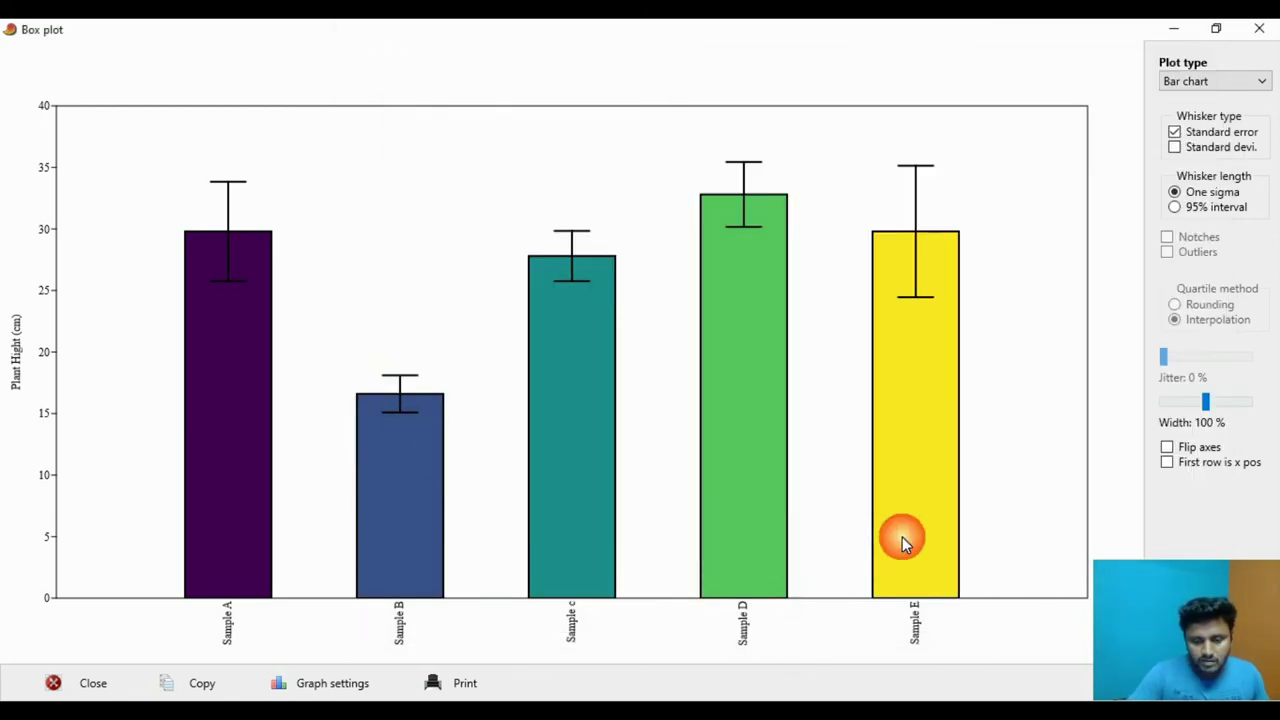